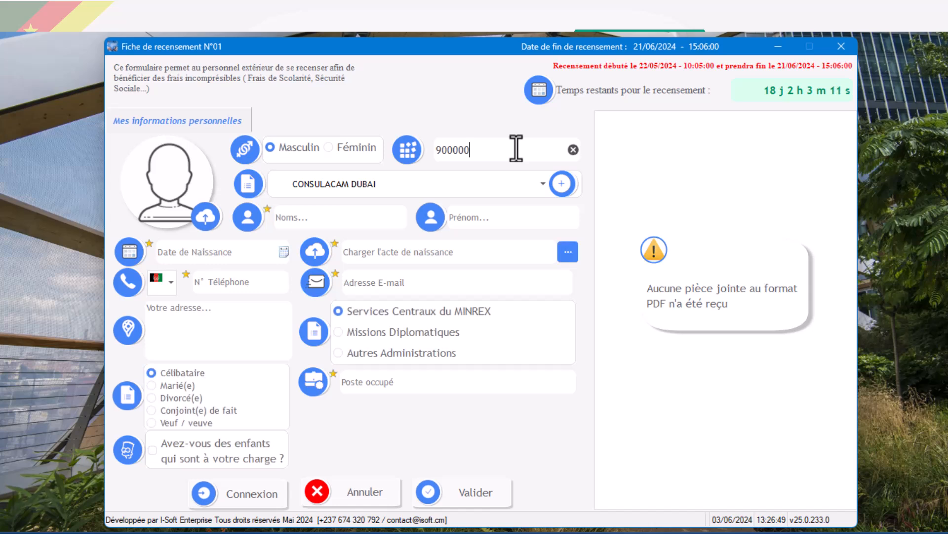
Enter the staff member's registration number beside the gender choice, removing the excess zeros and ending it with the letter suffix.
text(0000)
key(BackSpace)
key(BackSpace)
key(BackSpace)
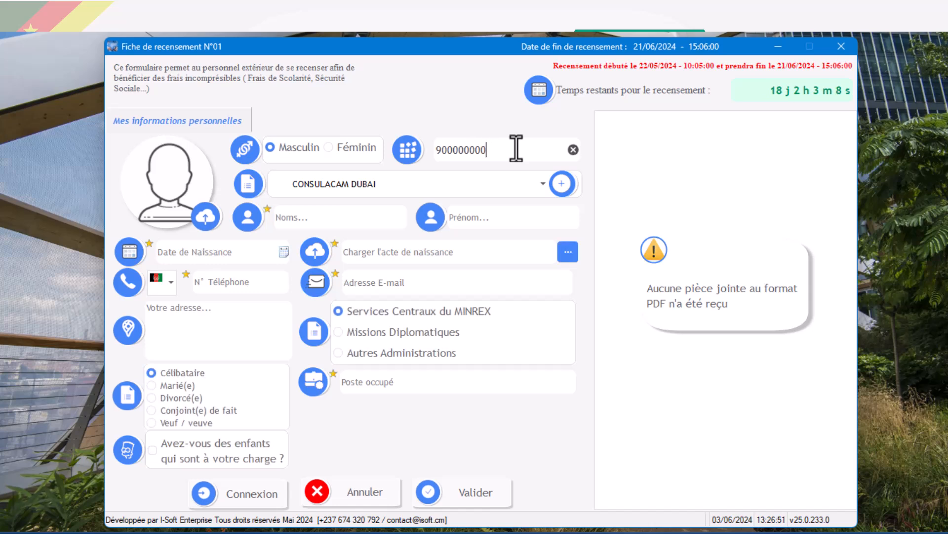
key(BackSpace)
key(BackSpace)
text(0)
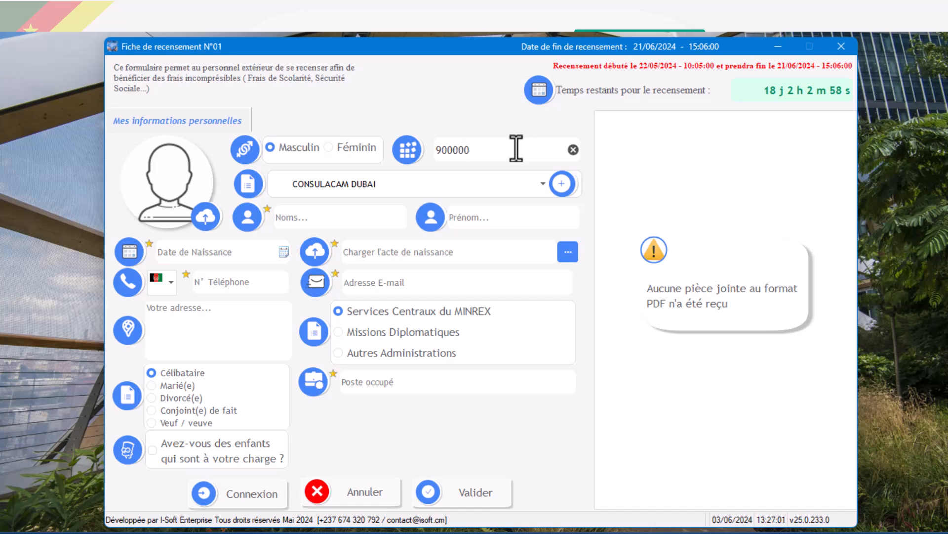
text(-K)
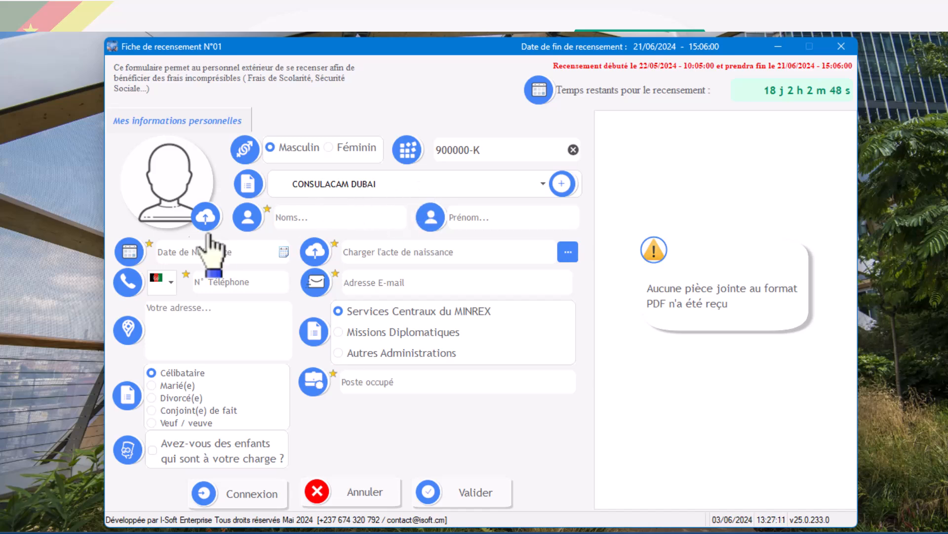
Start loading a profile photo and browse drive C to the Images folder within Mes Projets, DIPLOCASSUR, Exe.
click(206, 216)
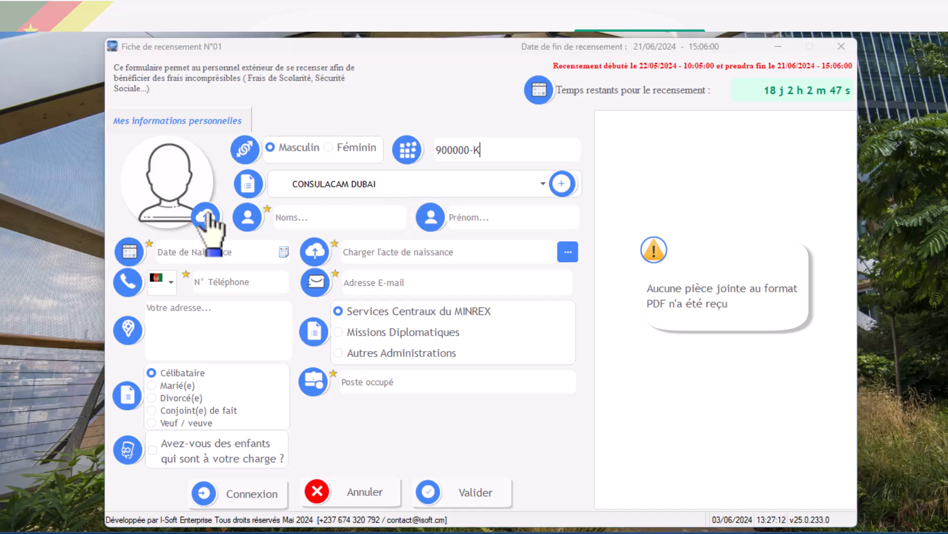
click(143, 220)
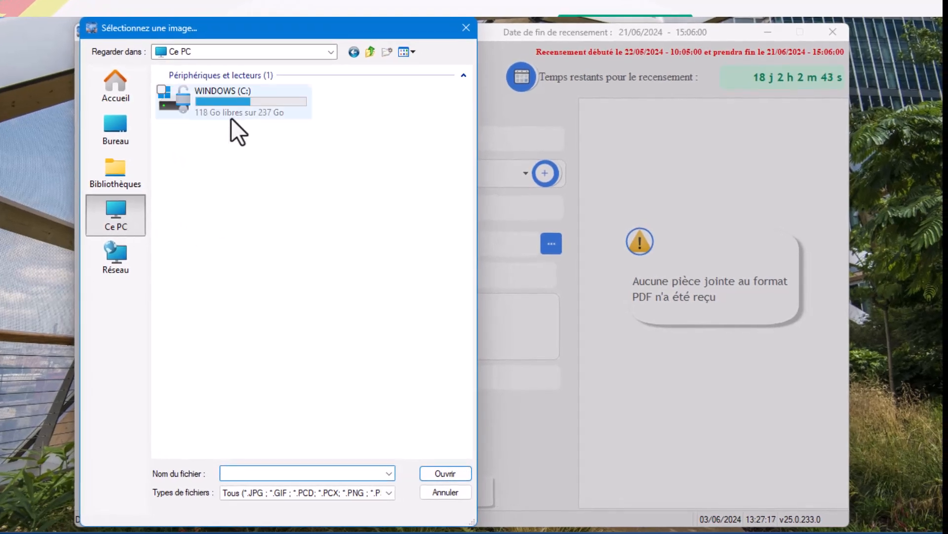
double_click(237, 102)
double_click(187, 274)
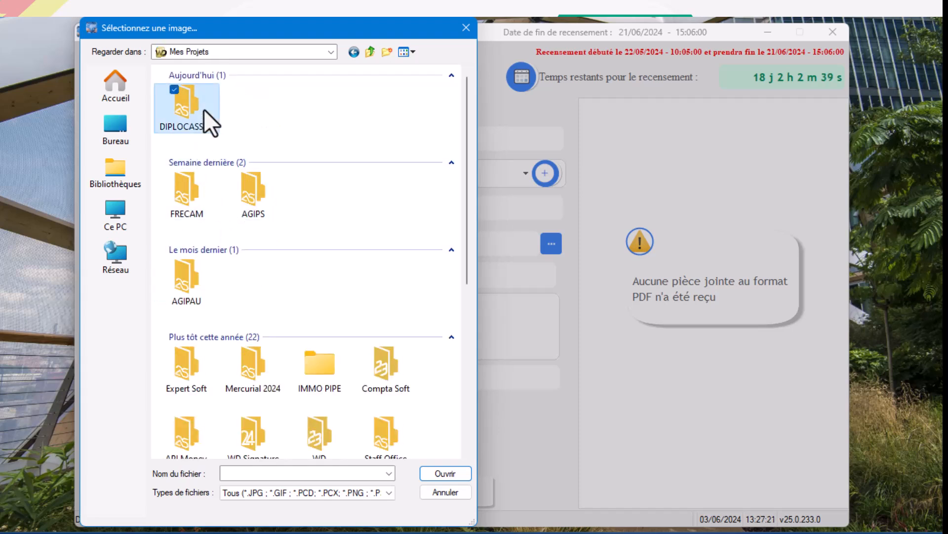
double_click(204, 110)
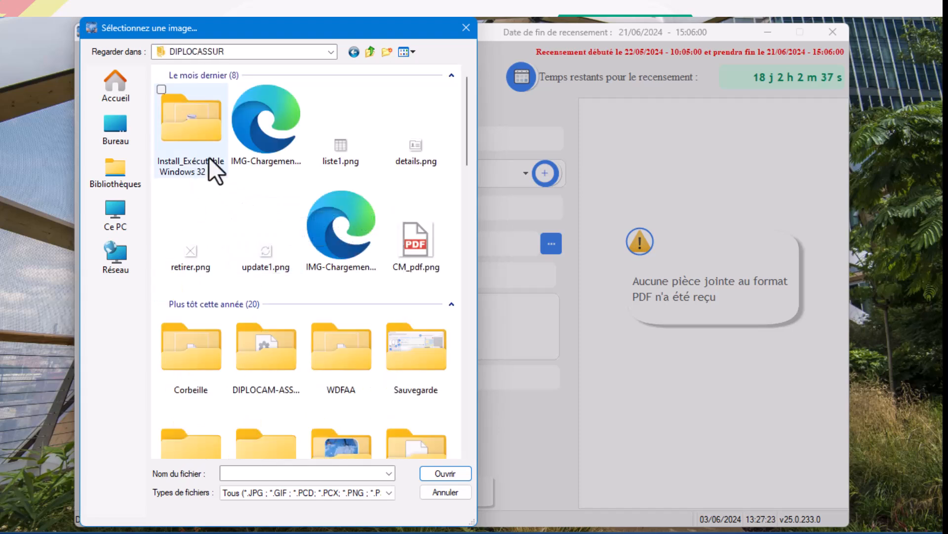
scroll(285, 226, down, 3)
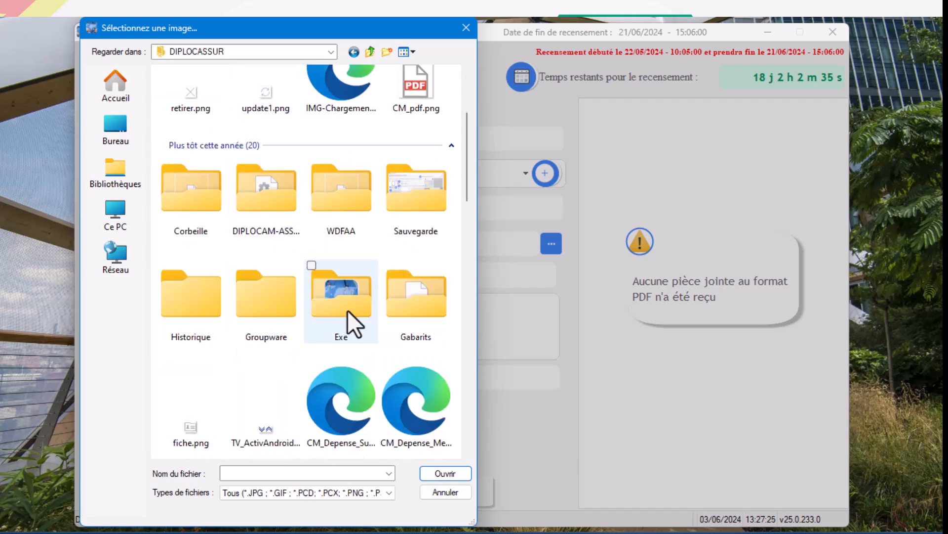
double_click(342, 310)
click(194, 111)
double_click(195, 111)
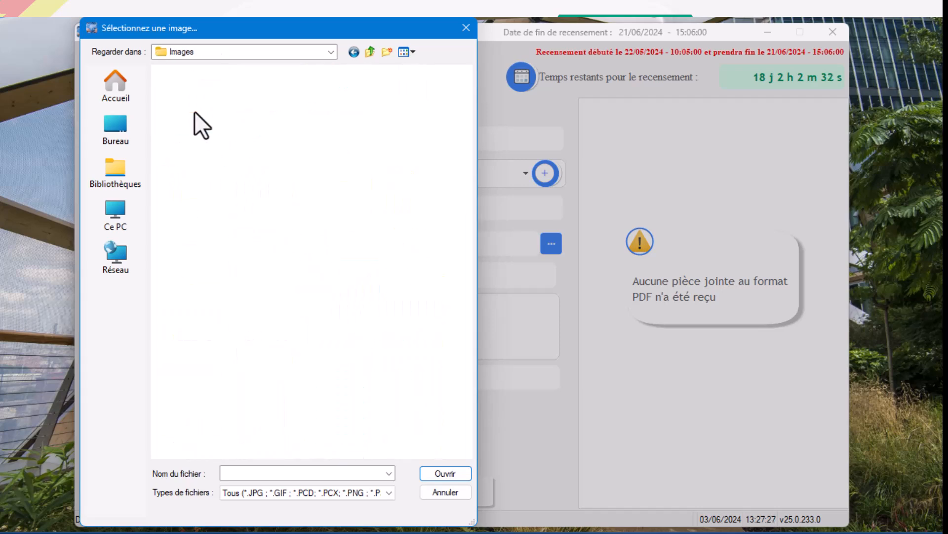
Load Image_H.png as the profile photo.
scroll(277, 231, down, 10)
scroll(300, 247, down, 15)
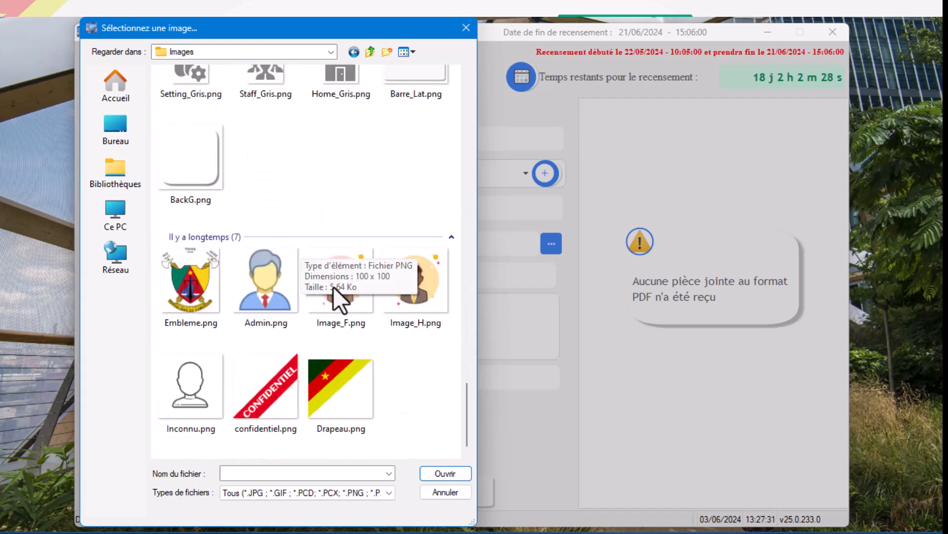
click(421, 285)
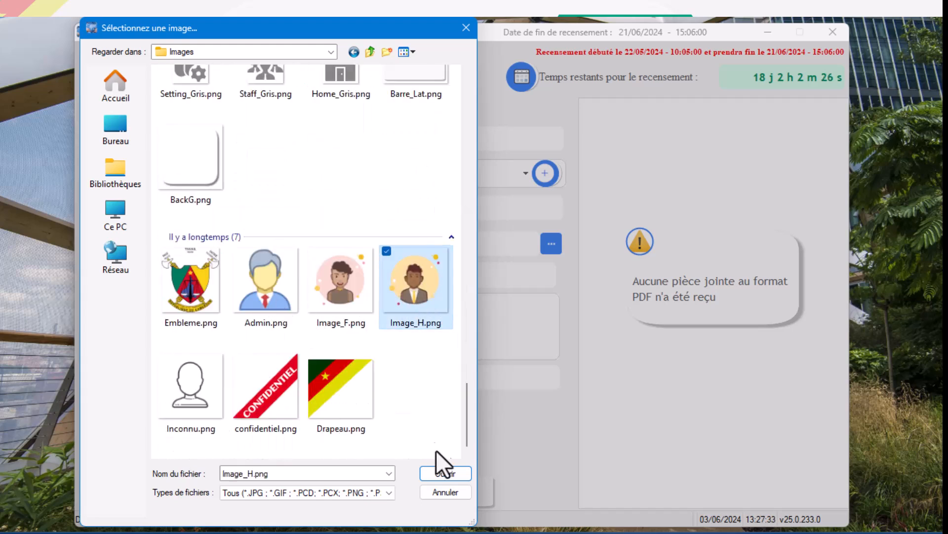
click(443, 473)
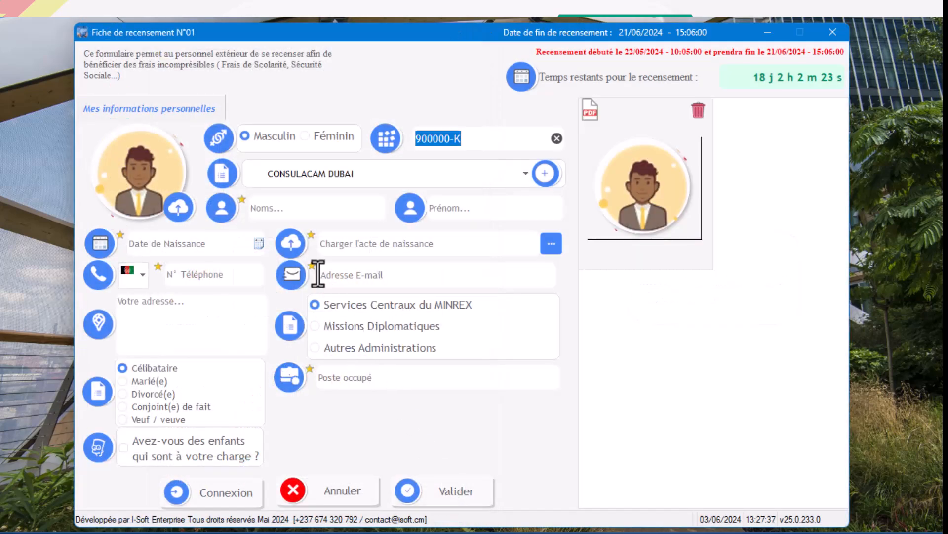
Fill in the staff member's last name and first name.
click(303, 207)
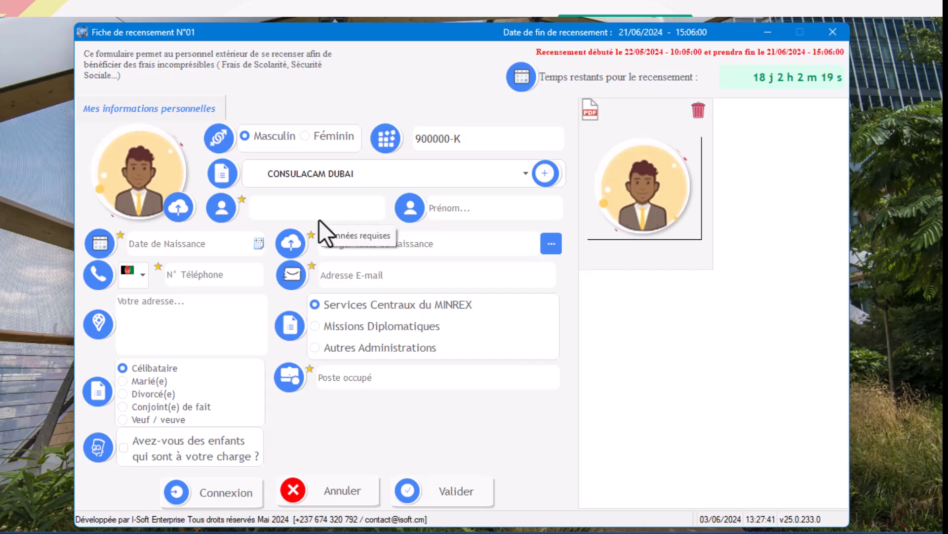
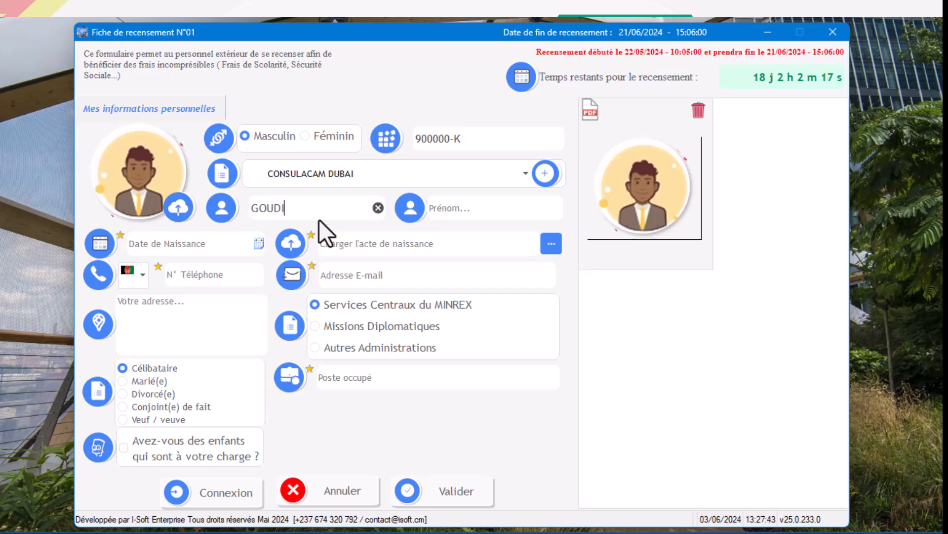
click(464, 207)
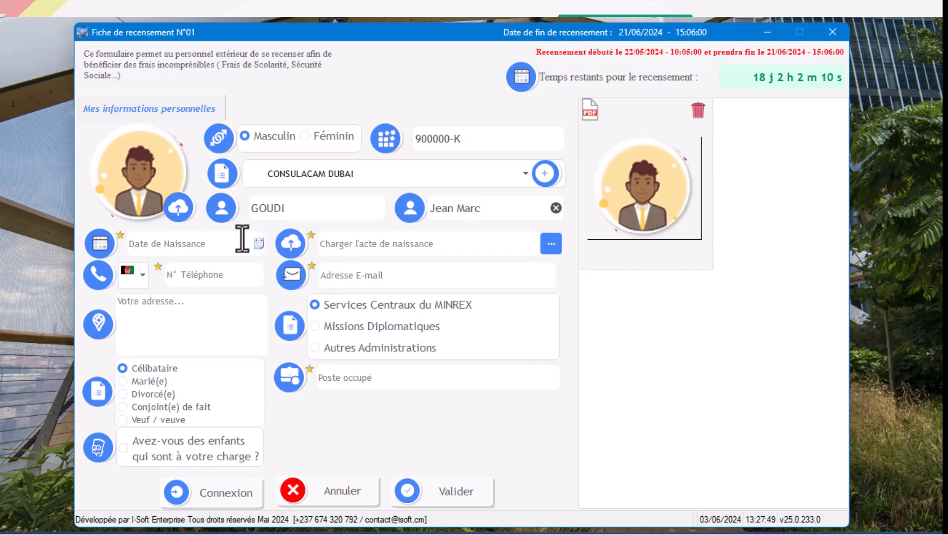
Enter the staff member's date of birth.
click(209, 243)
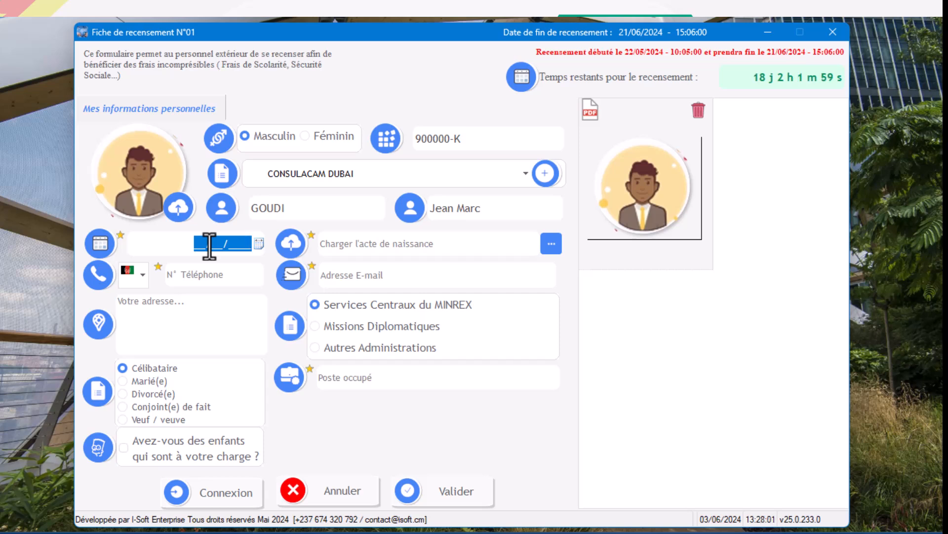
text(12/09/10)
key(BackSpace)
text(9__)
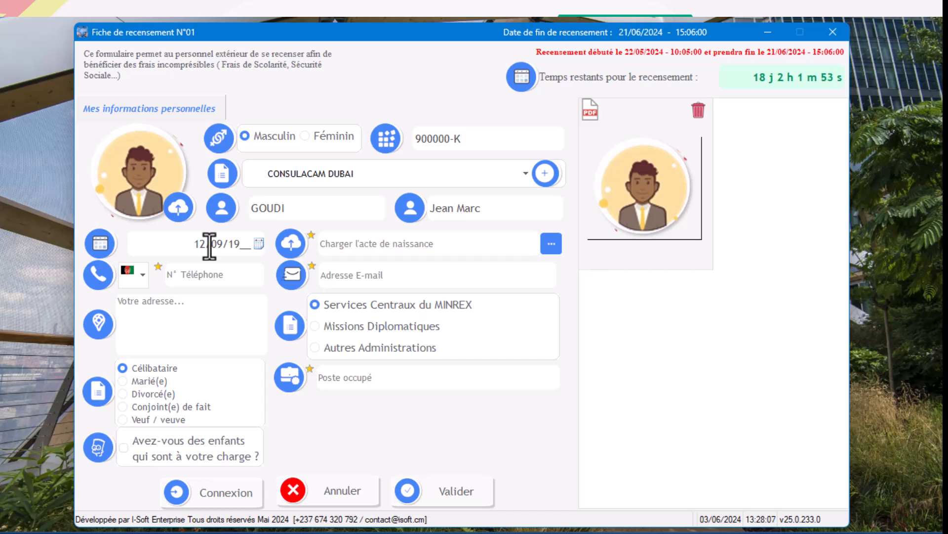
key(BackSpace)
key(BackSpace)
text(78)
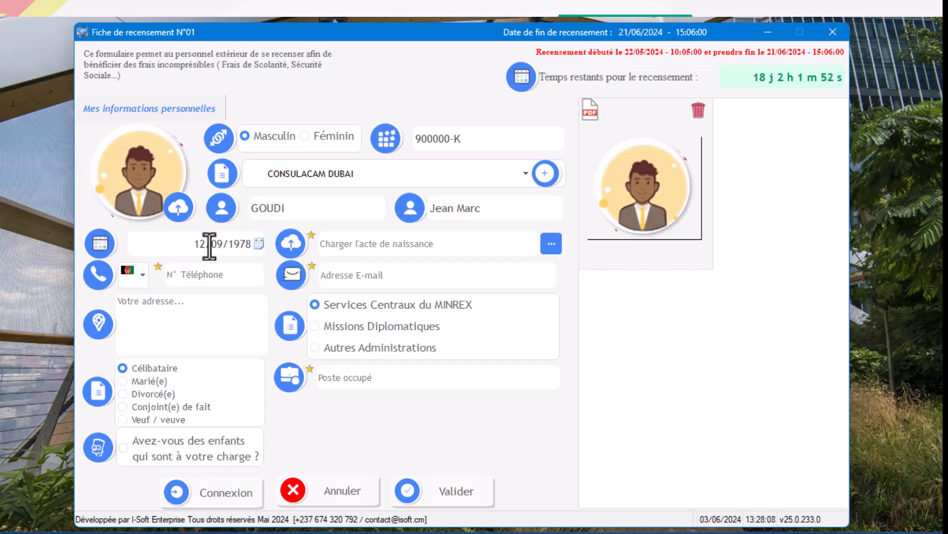
Attach Cle BitLocker.pdf from the Documents folder as the birth certificate.
click(552, 243)
click(218, 279)
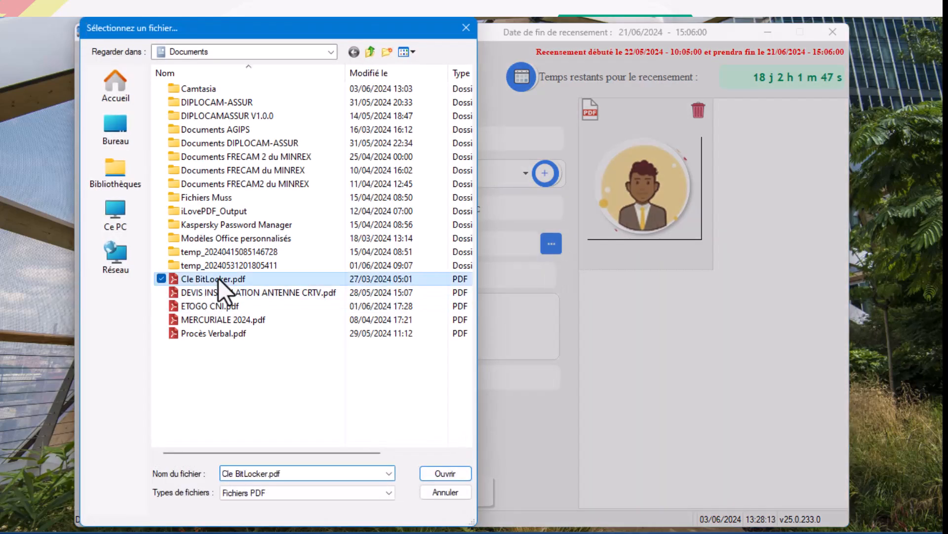
double_click(218, 279)
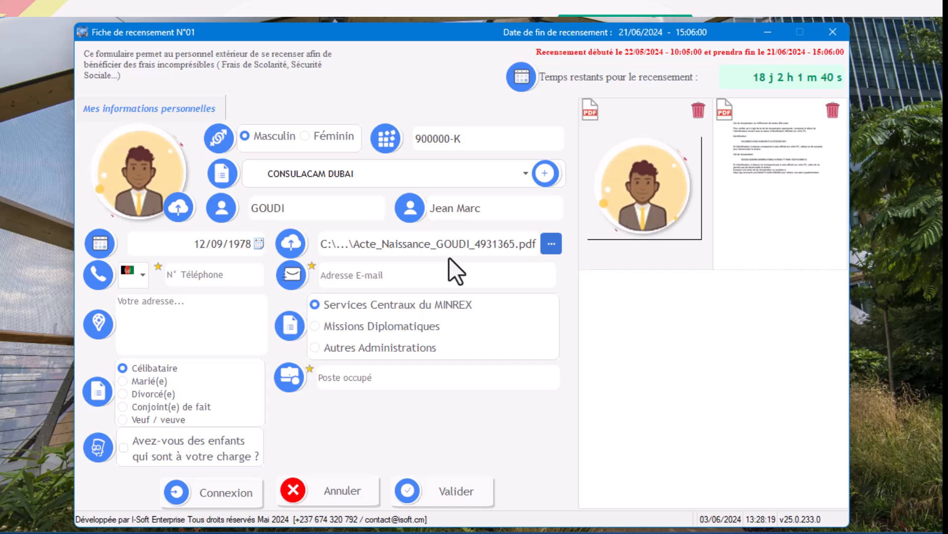
Set the phone country to Saudi Arabia (+966) and enter the staff member's phone number.
click(143, 274)
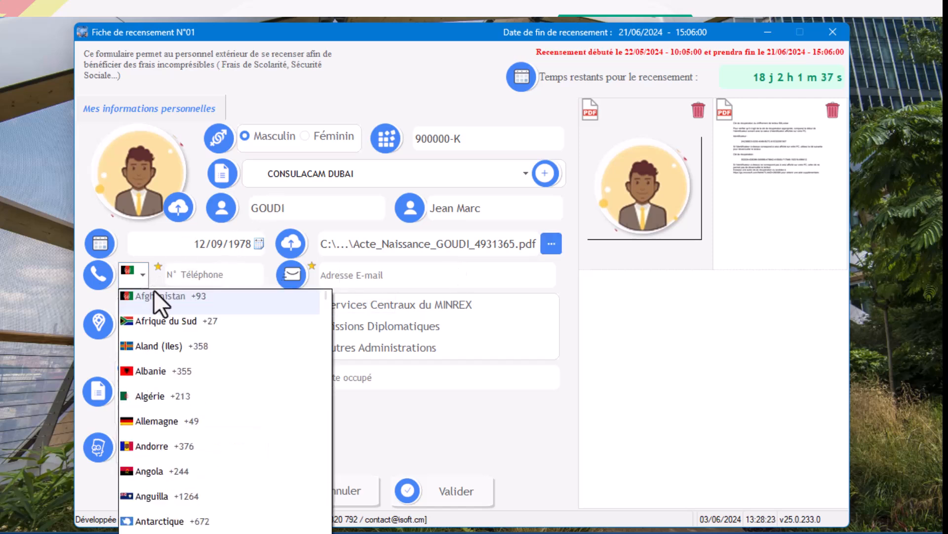
text(ari)
click(264, 328)
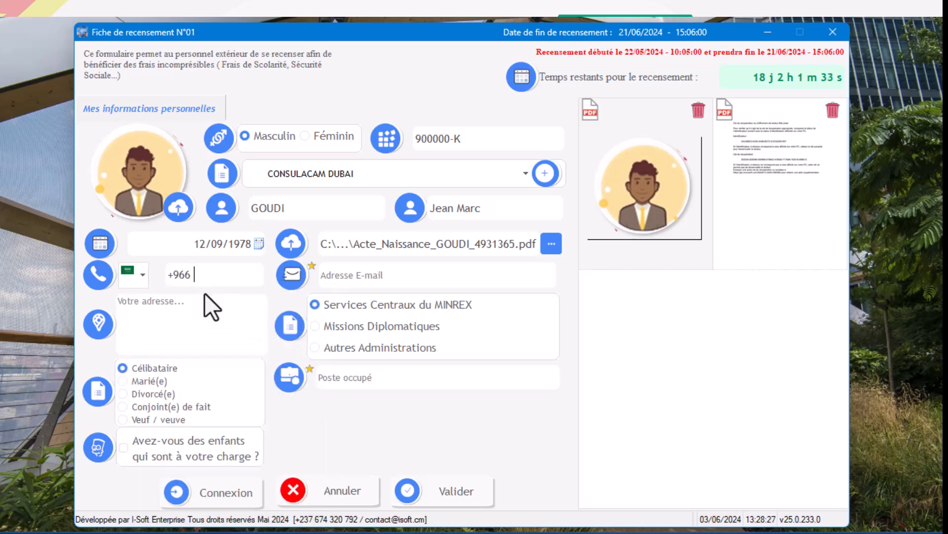
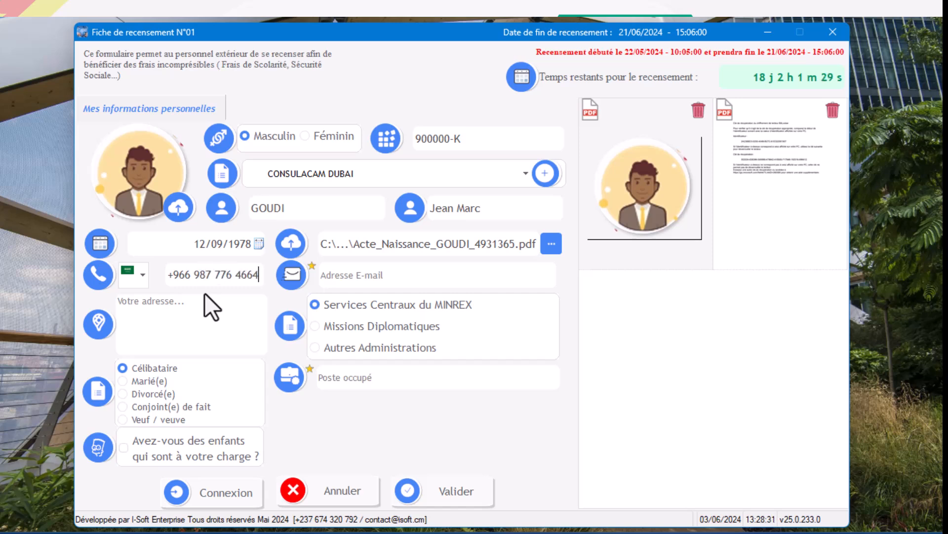
Choose Missions Diplomatiques with the Ambassadeur / Chef de Poste role, and set the marital status to Marié(e).
click(355, 327)
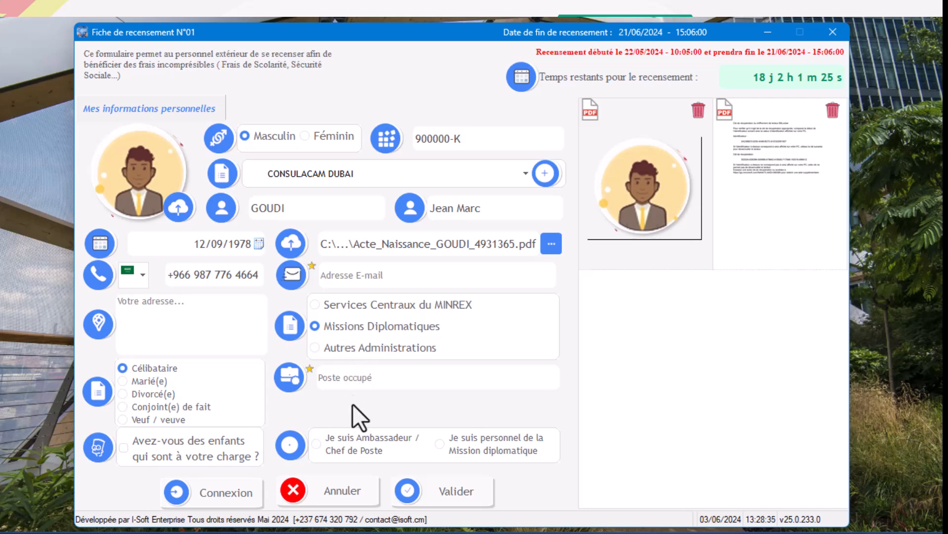
click(349, 445)
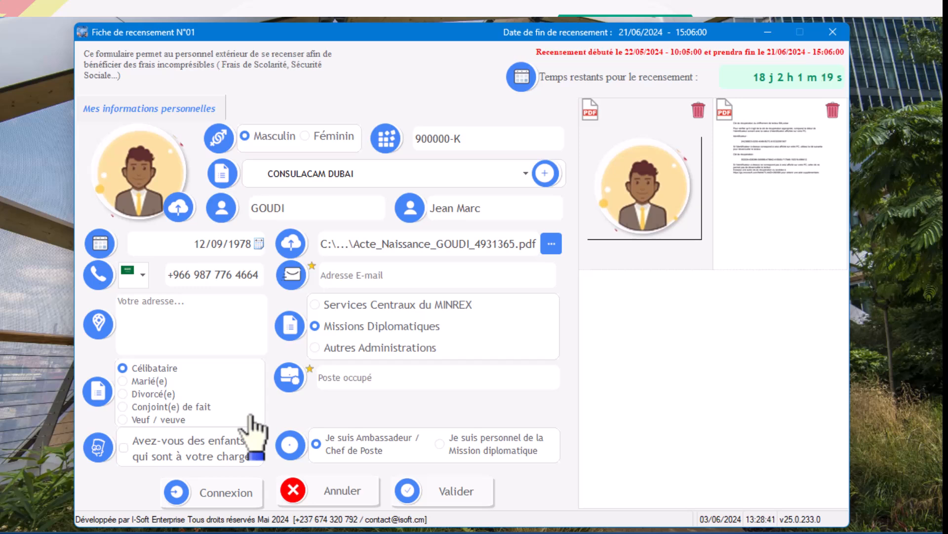
click(148, 381)
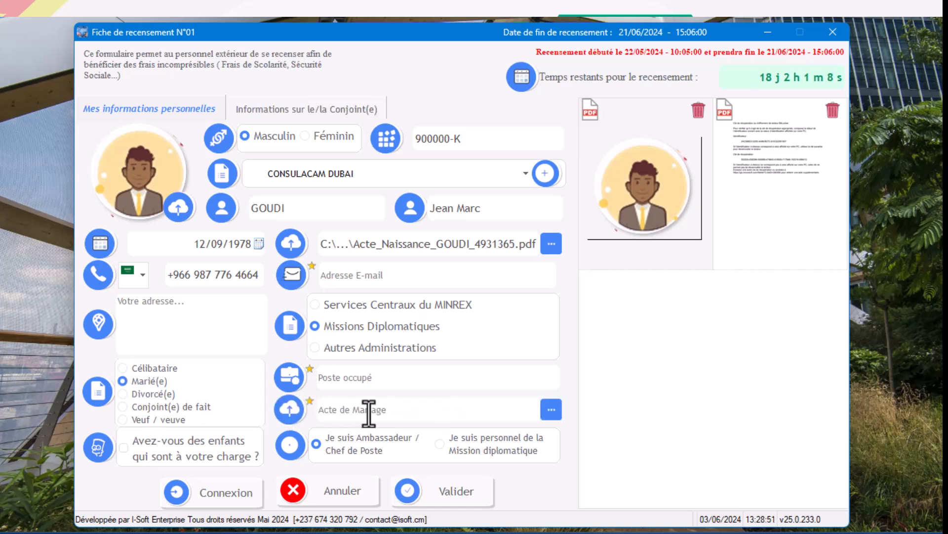
click(387, 409)
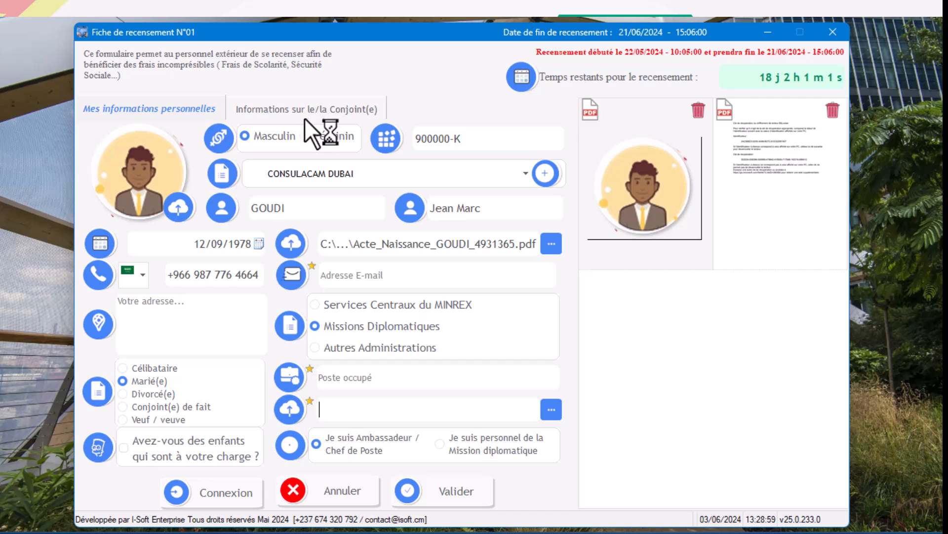
Try the option declaring dependent children and clear it again.
click(172, 446)
click(172, 446)
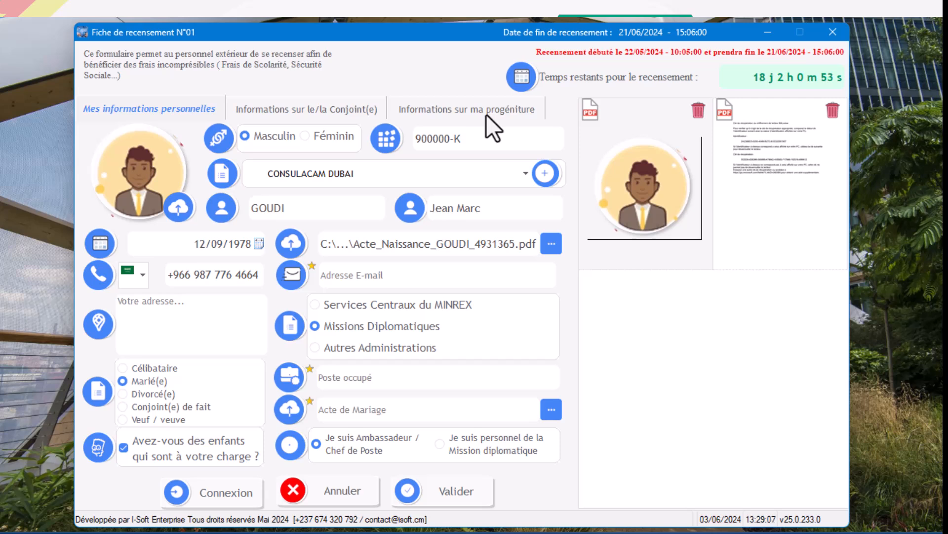
click(210, 443)
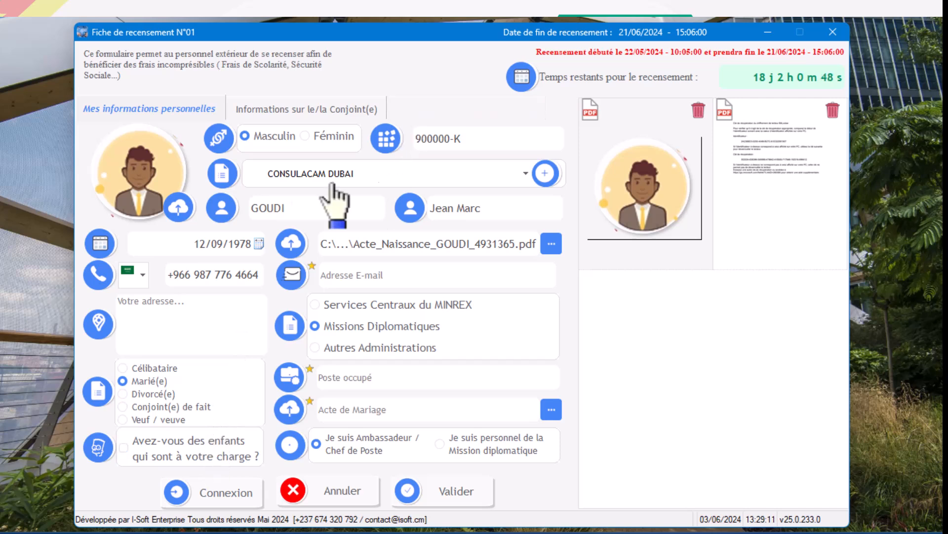
Try the marital statuses Célibataire, Divorcé(e), Veuf / veuve and Conjoint(e) de fait, and return to Marié(e).
click(156, 370)
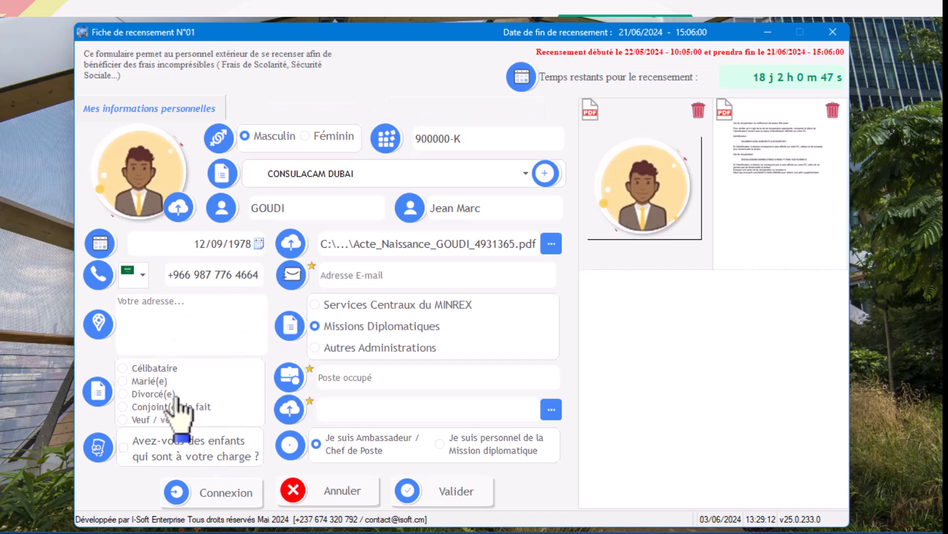
click(163, 393)
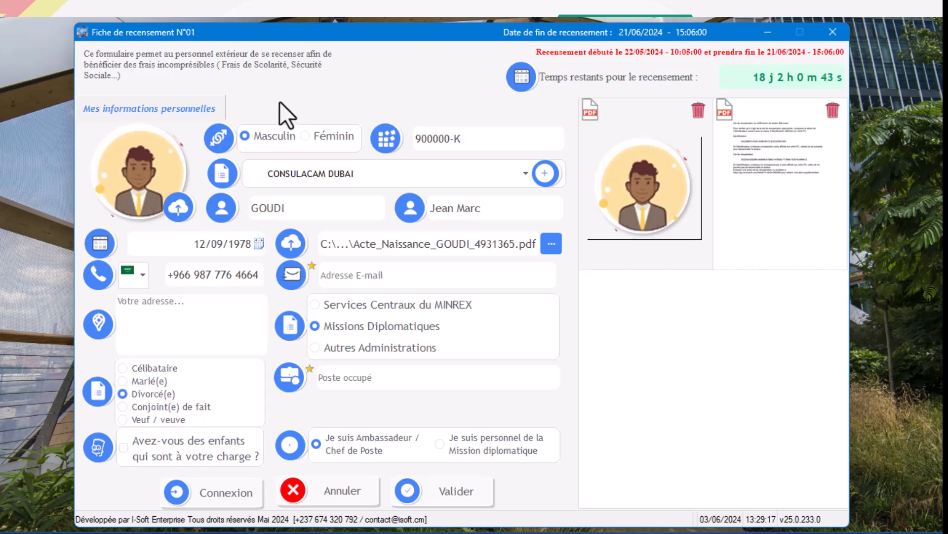
click(170, 420)
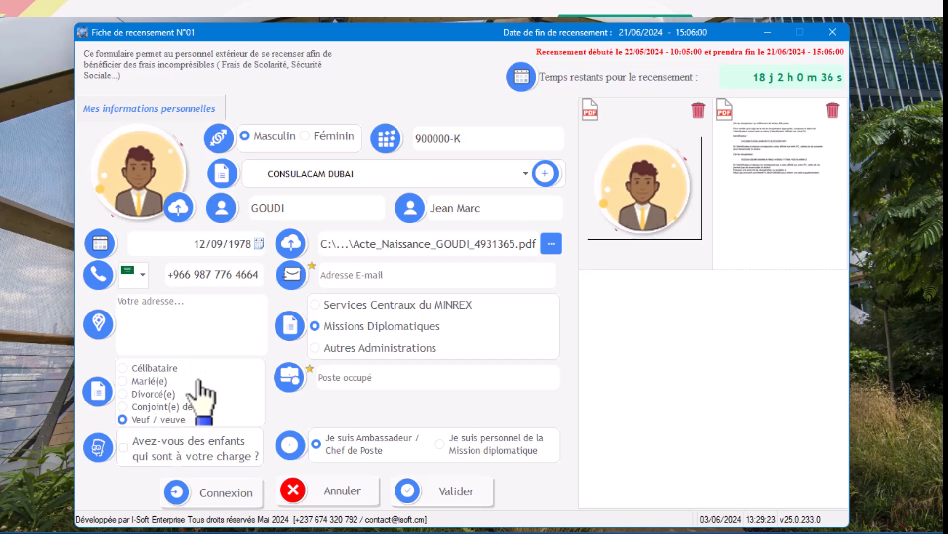
click(187, 404)
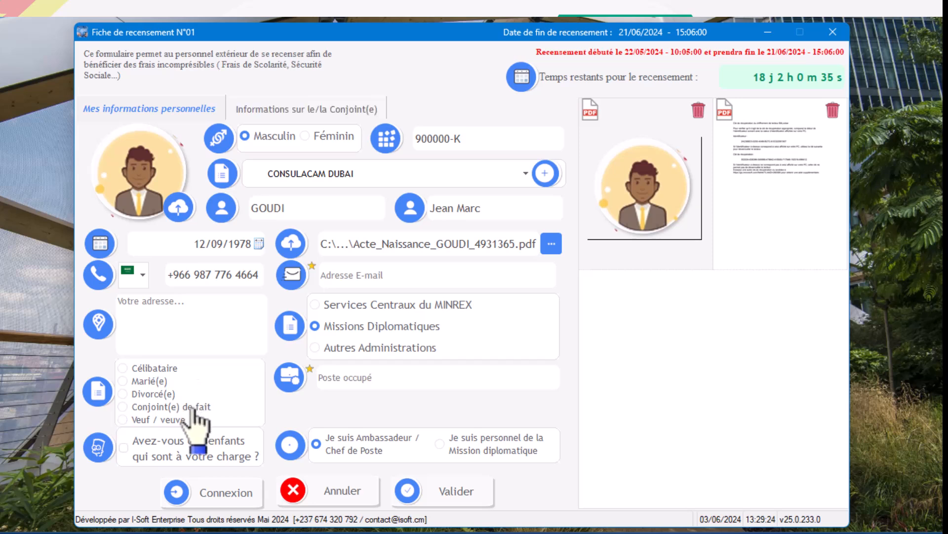
click(171, 369)
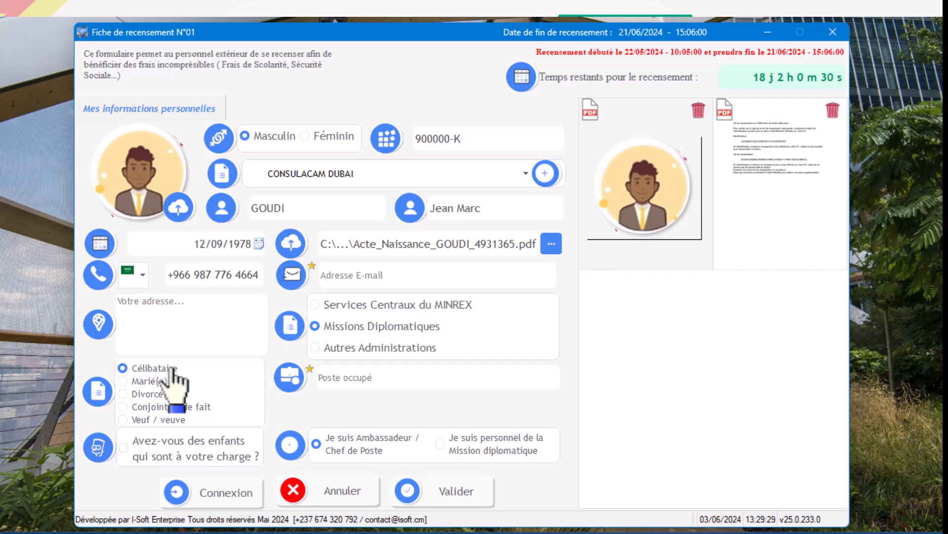
click(160, 382)
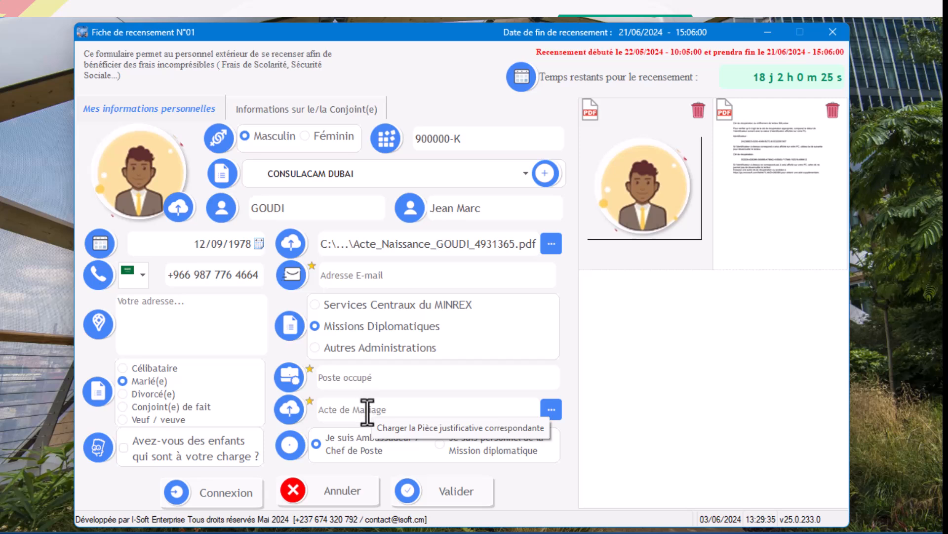
Try the marital status Conjoint(e) de fait, return to Marié(e), and declare dependent children.
click(205, 407)
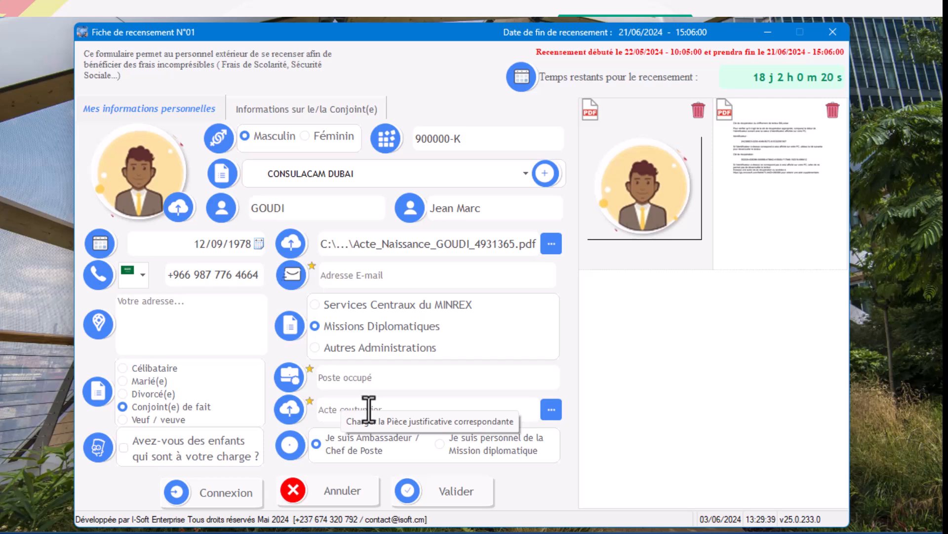
click(145, 381)
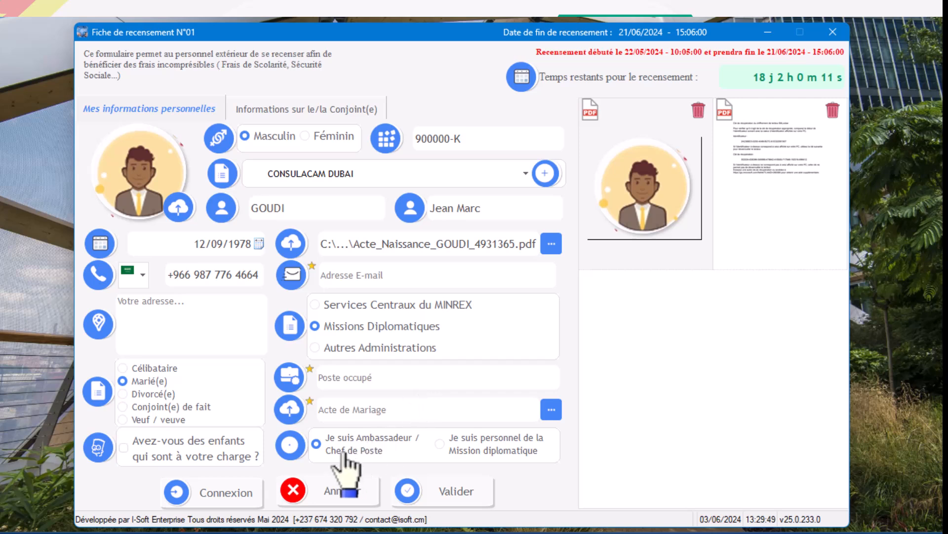
click(204, 446)
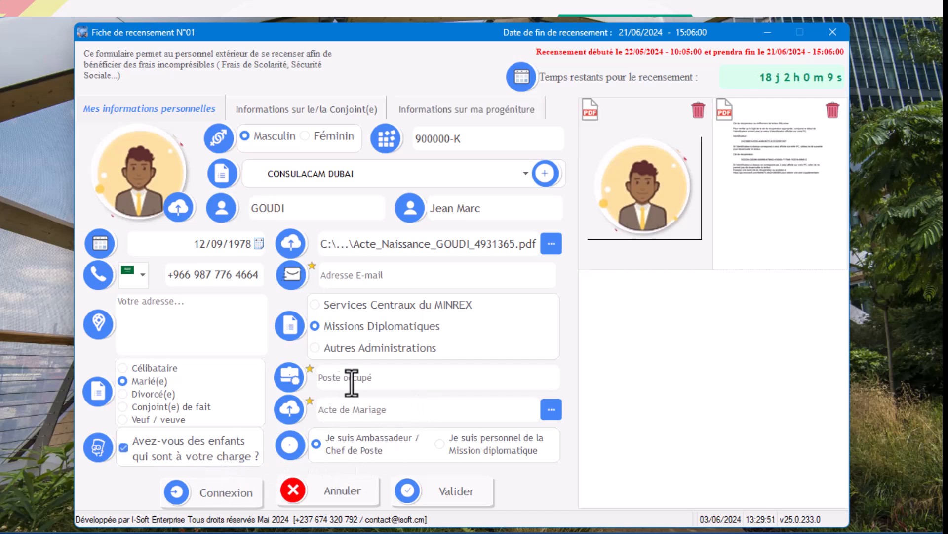
Enter CONSULT as the post held and attach Procès Verbal.pdf as the marriage certificate.
click(384, 377)
text(CONSULTE)
key(BackSpace)
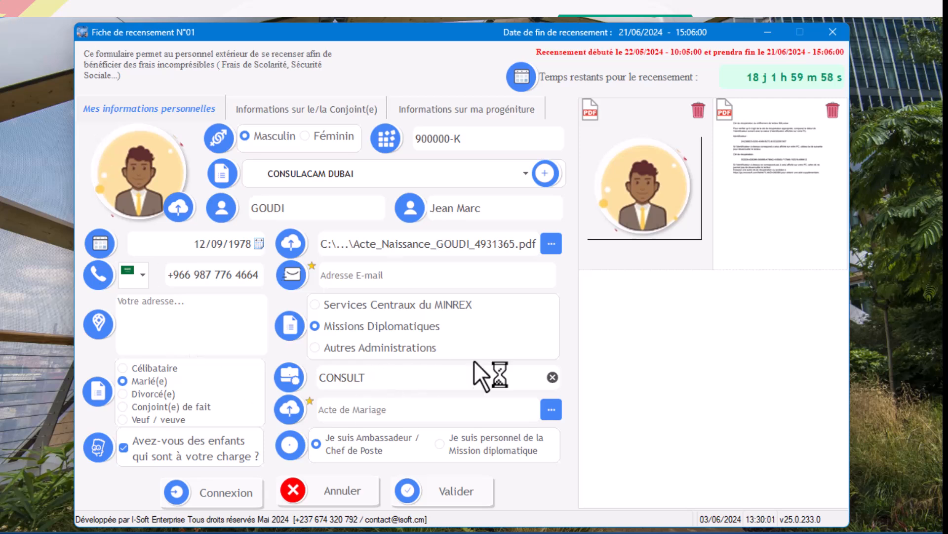
click(551, 410)
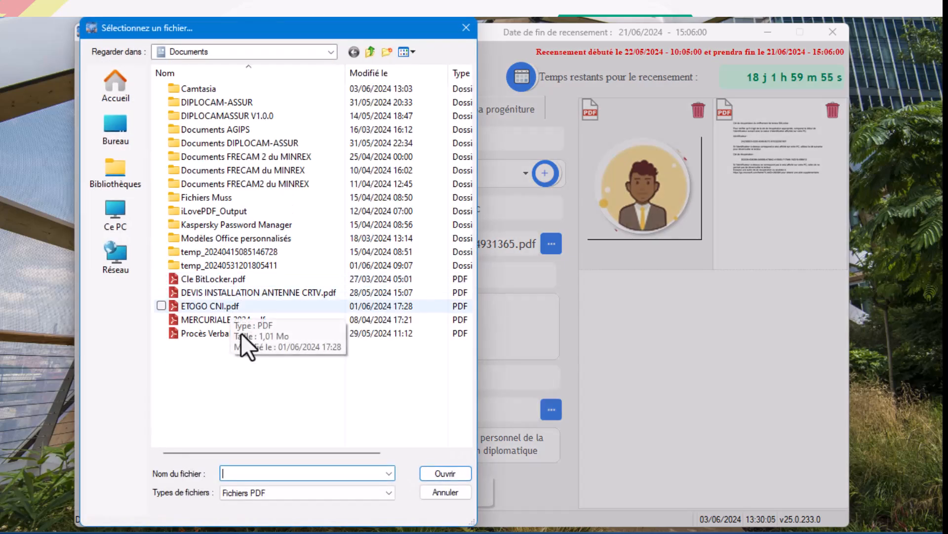
double_click(214, 333)
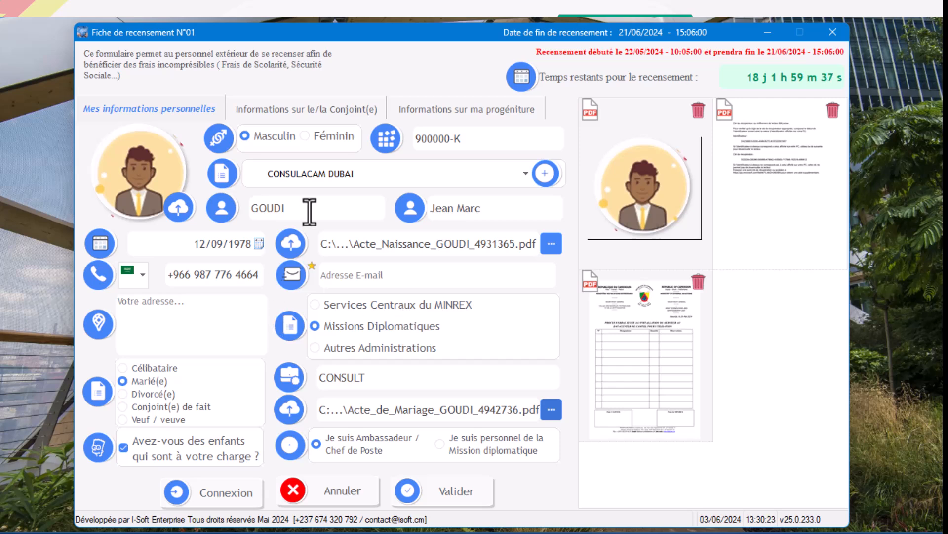
Try to open the spouse's information section and fill in the staff member's e-mail address.
click(310, 108)
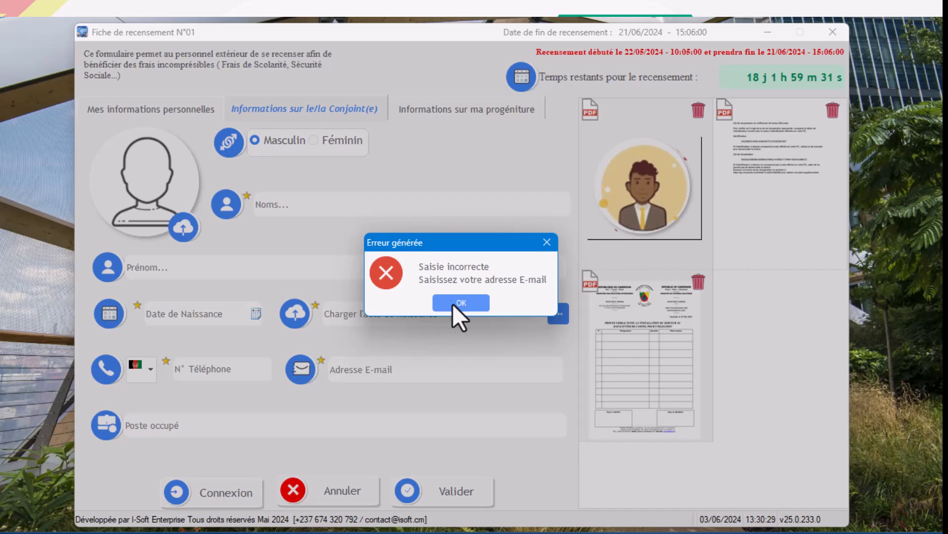
click(452, 301)
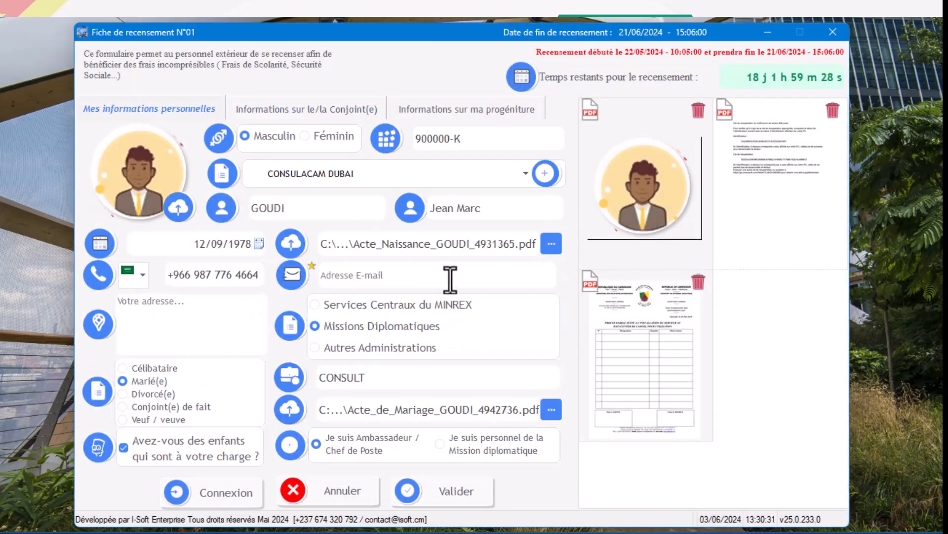
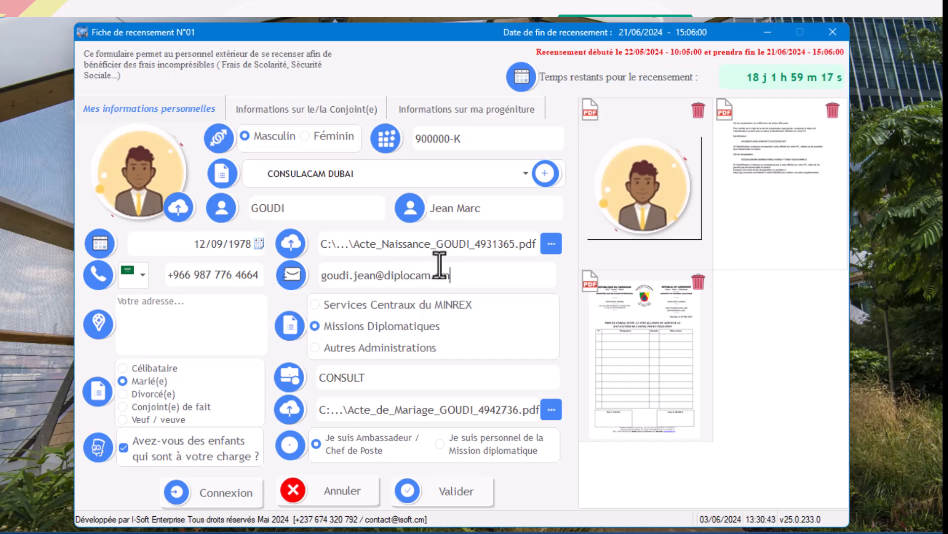
Open the spouse's information section, set the gender to Féminin, and enter the spouse's surname and first name.
click(342, 108)
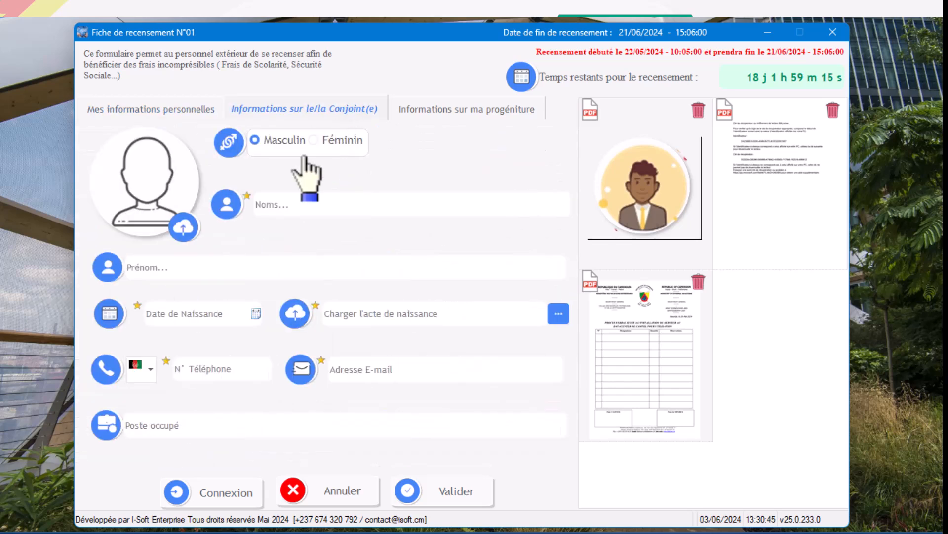
click(327, 140)
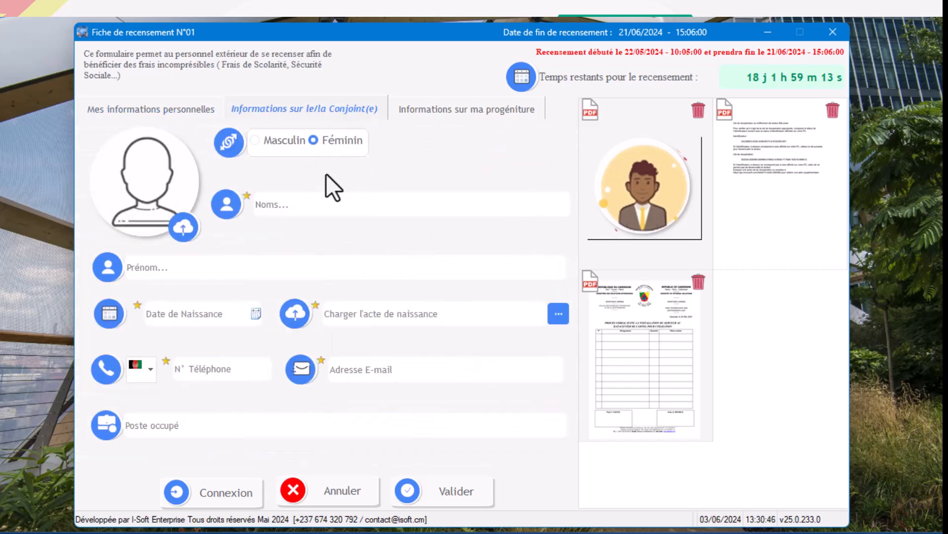
click(328, 205)
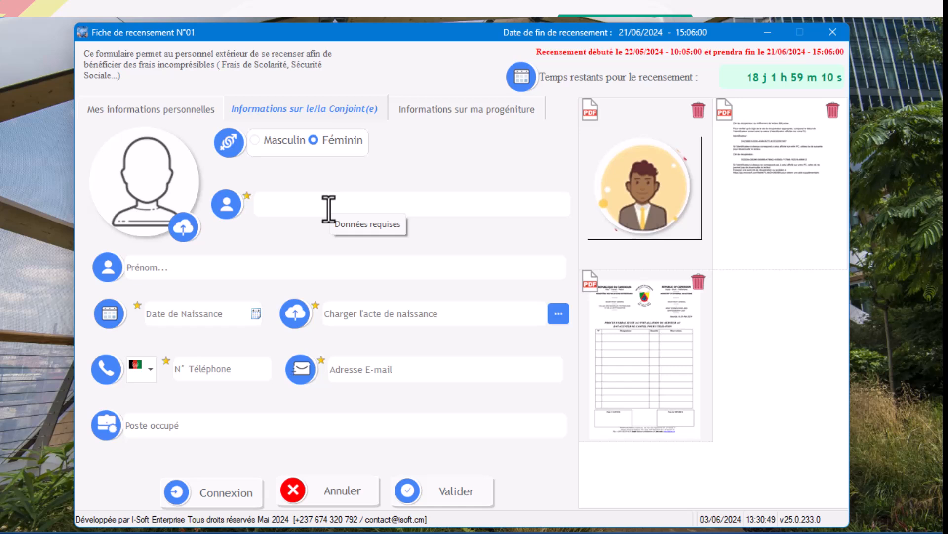
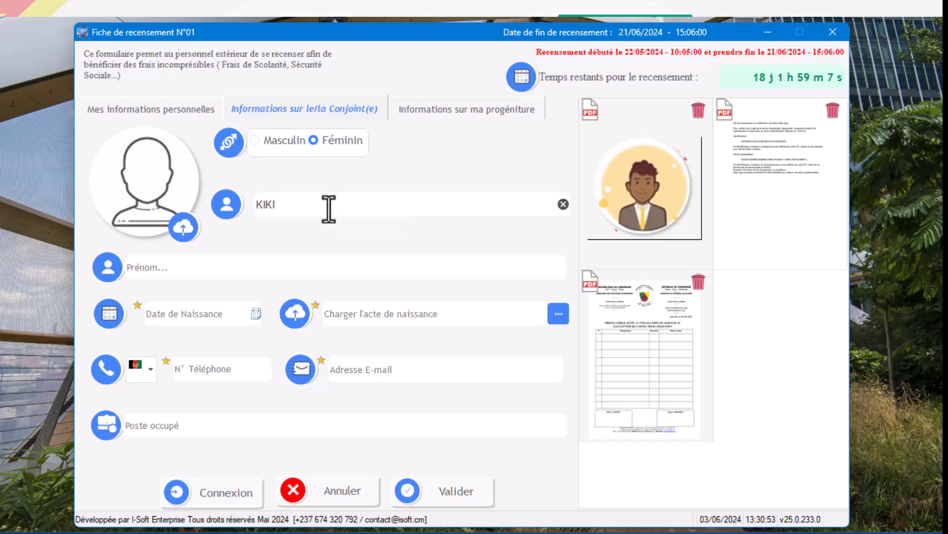
click(223, 267)
Enter the spouse's date of birth and attach Cle BitLocker.pdf as the spouse's birth certificate.
click(213, 314)
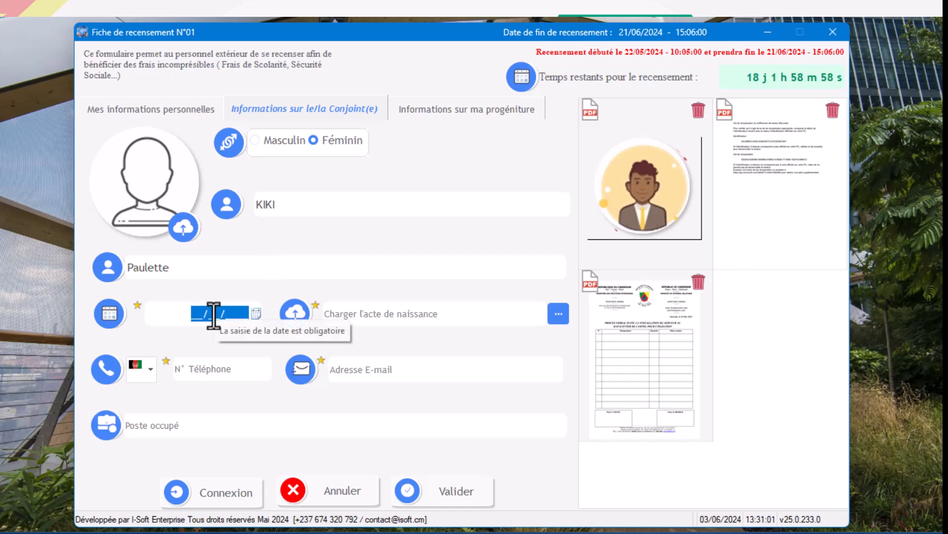
text(09/)
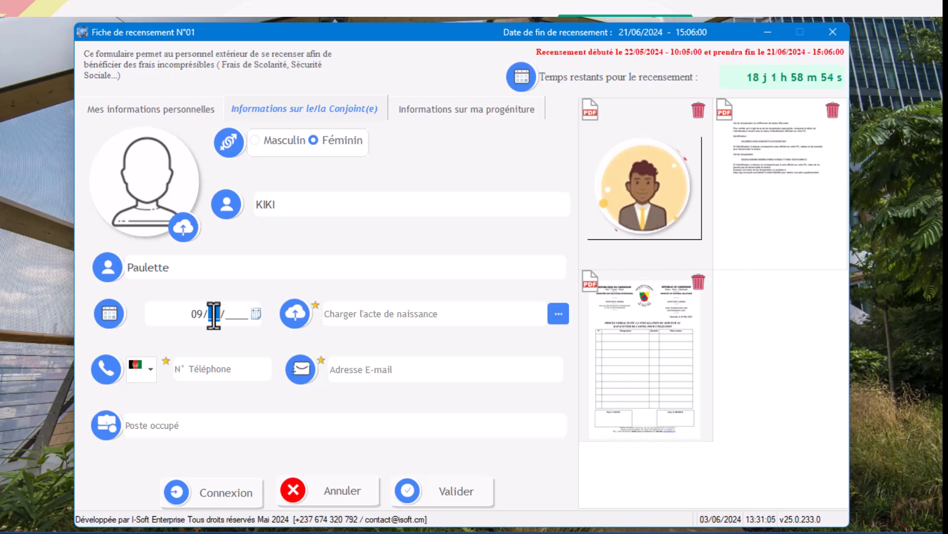
text(03/)
text(19)
text(2)
key(BackSpace)
text(87)
click(559, 314)
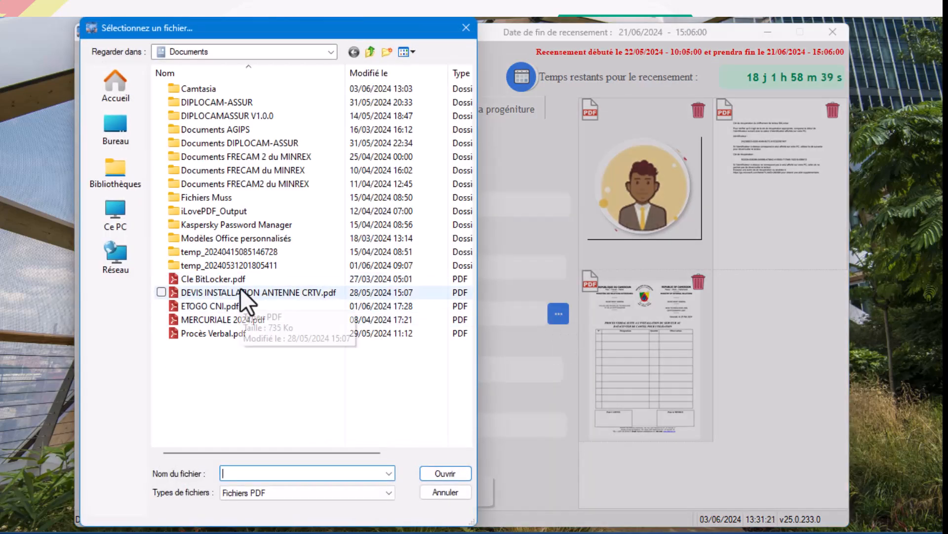
double_click(243, 280)
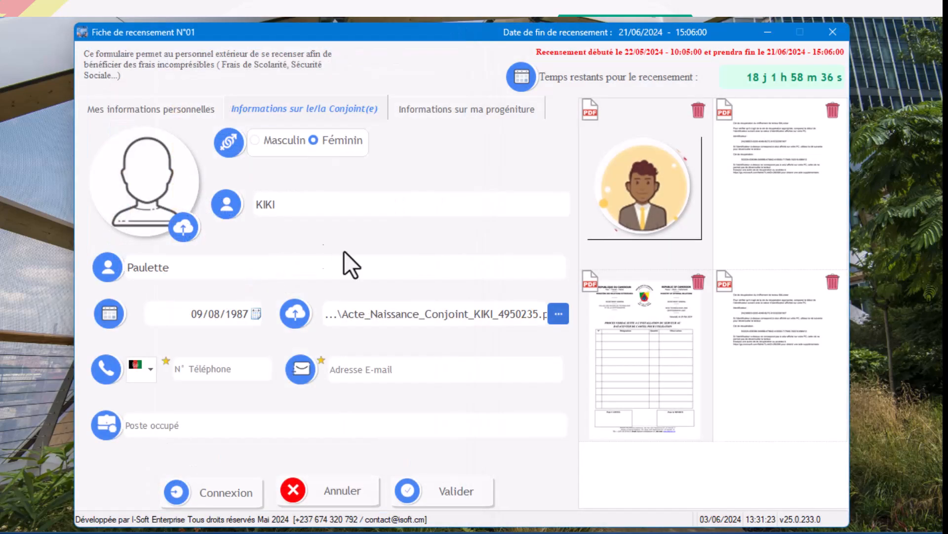
Set the spouse's phone country to Saudi Arabia (+966) and enter the spouse's phone number.
click(150, 368)
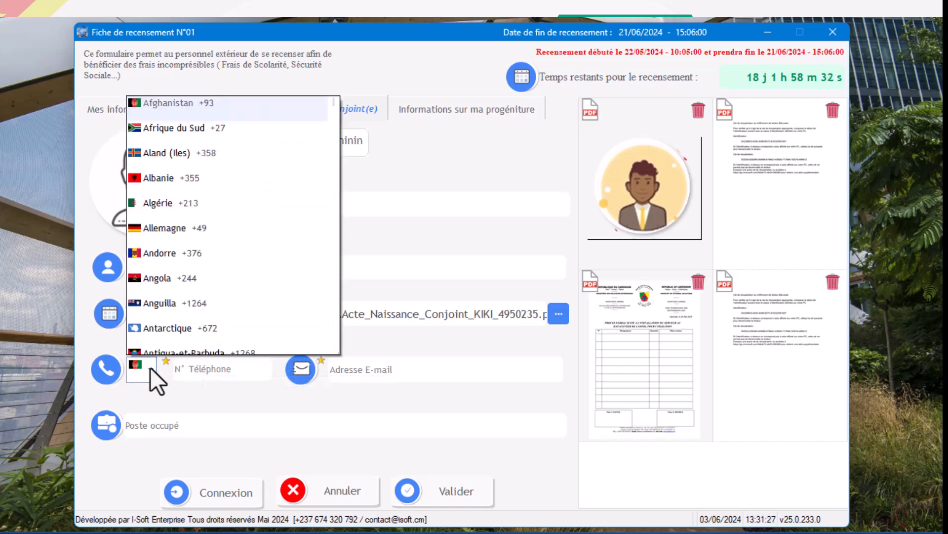
text(ar)
key(Return)
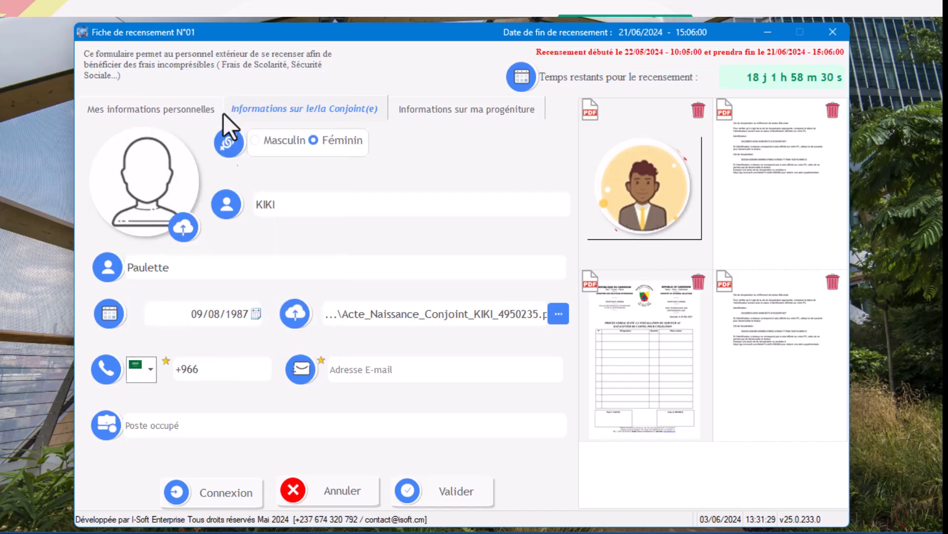
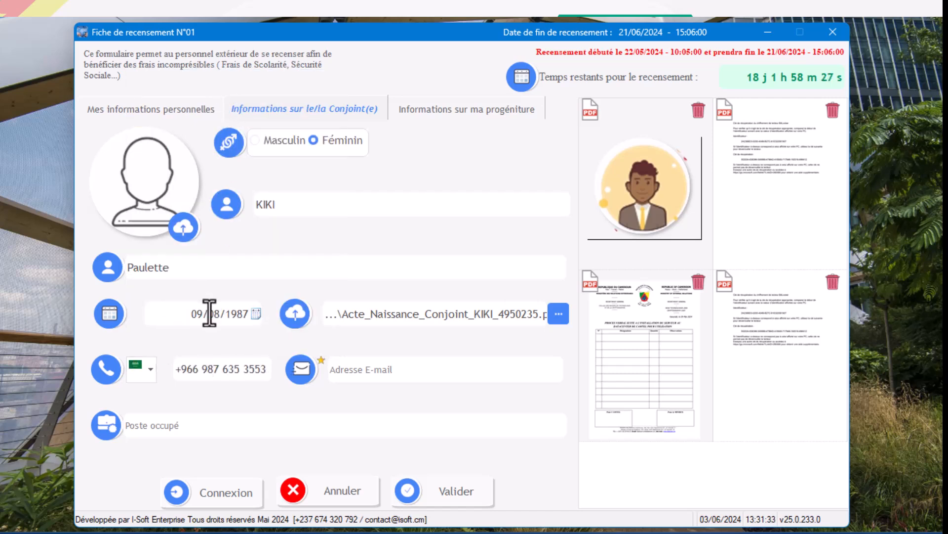
Fill in the spouse's e-mail address and enter HAUT CADRE as the spouse's post.
click(381, 371)
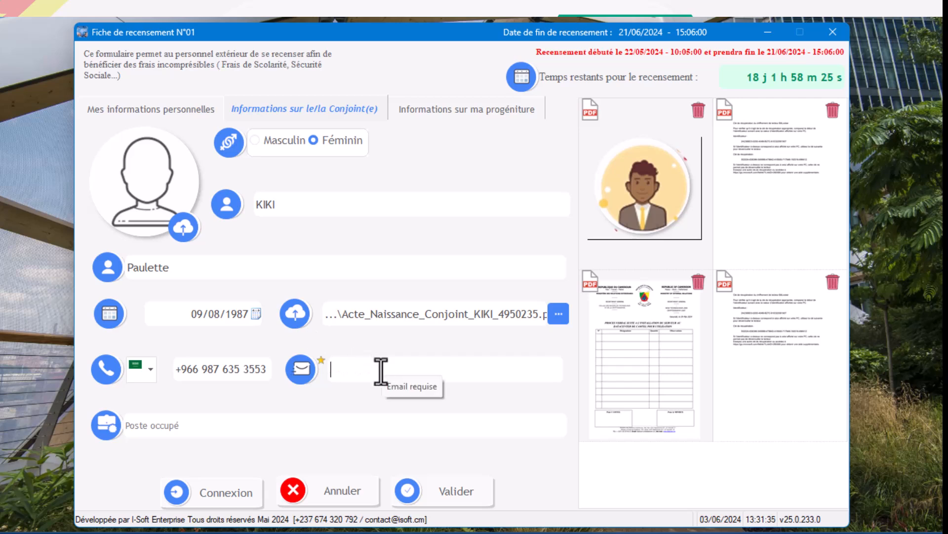
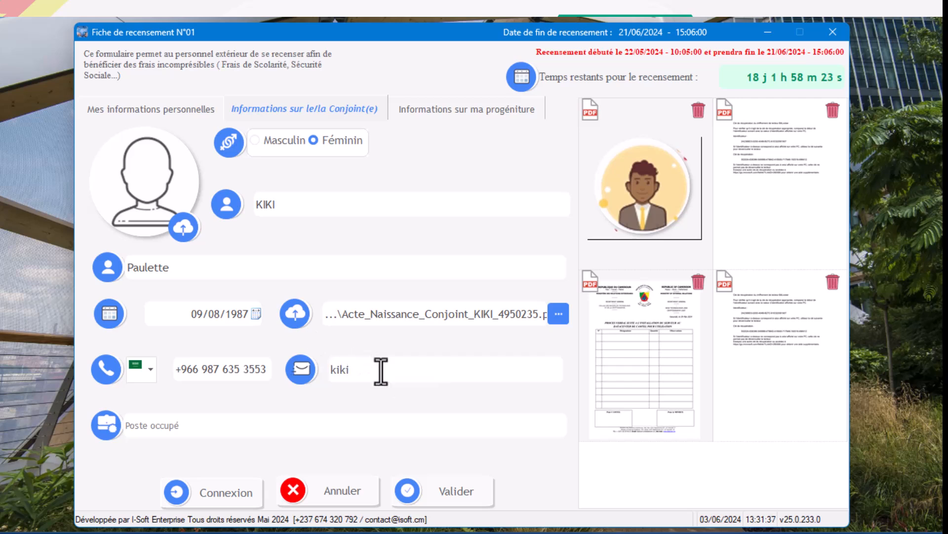
click(235, 430)
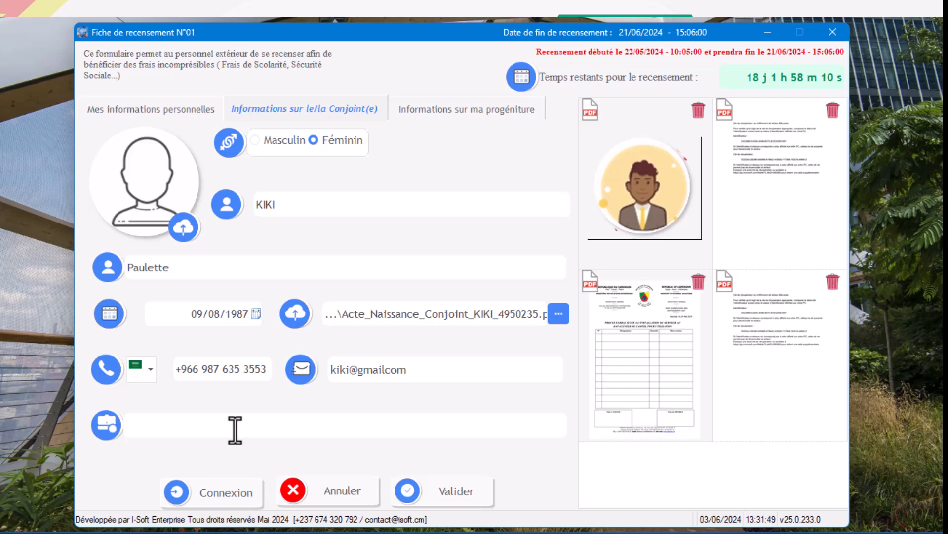
text(HAUT CA)
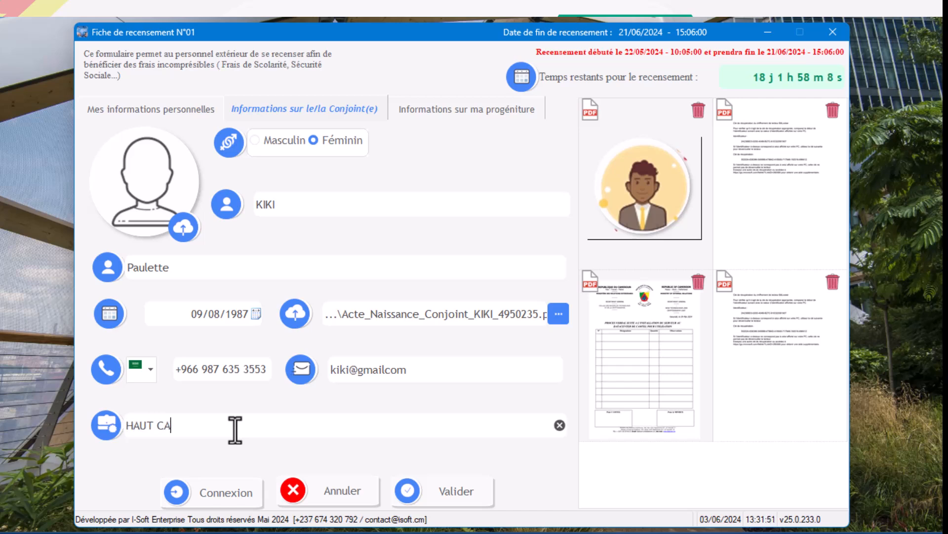
text(DRE)
Open the children's information section and enter the child's surname and first name.
click(156, 108)
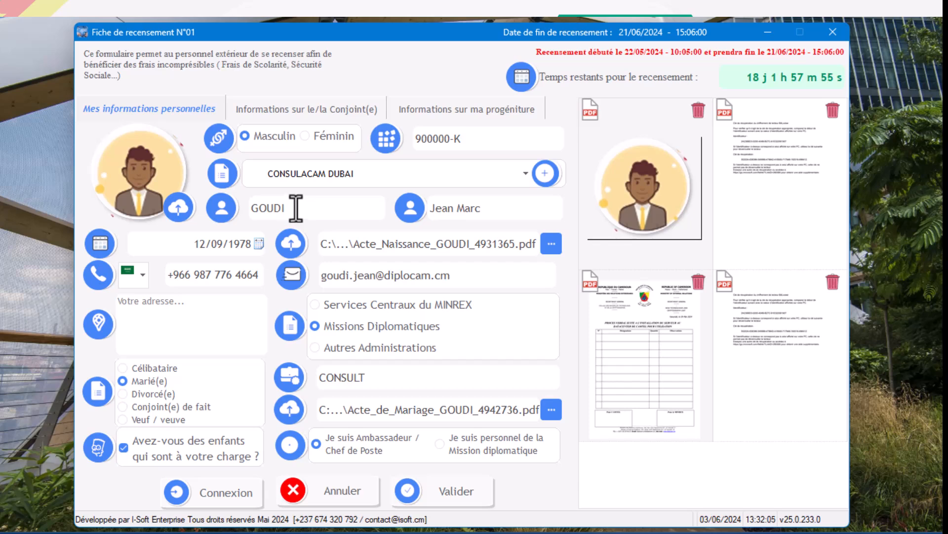
click(452, 109)
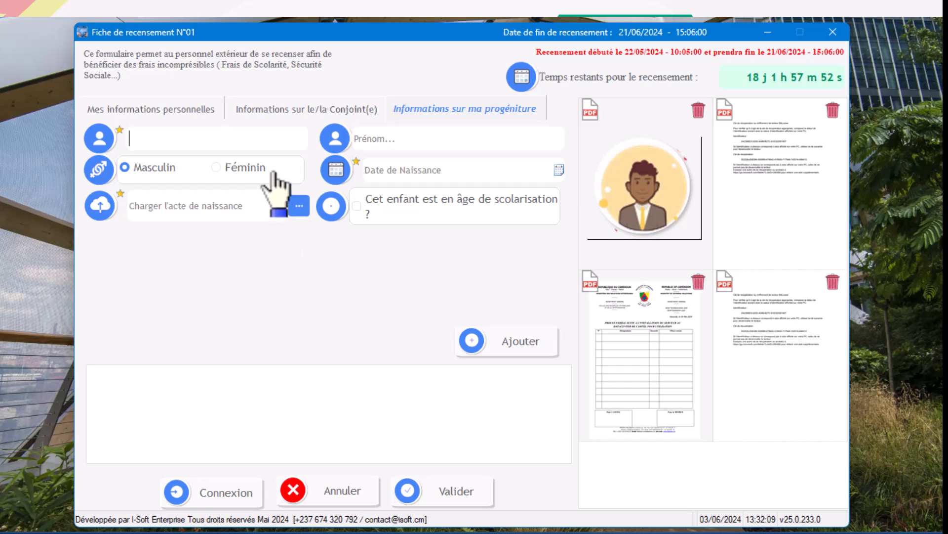
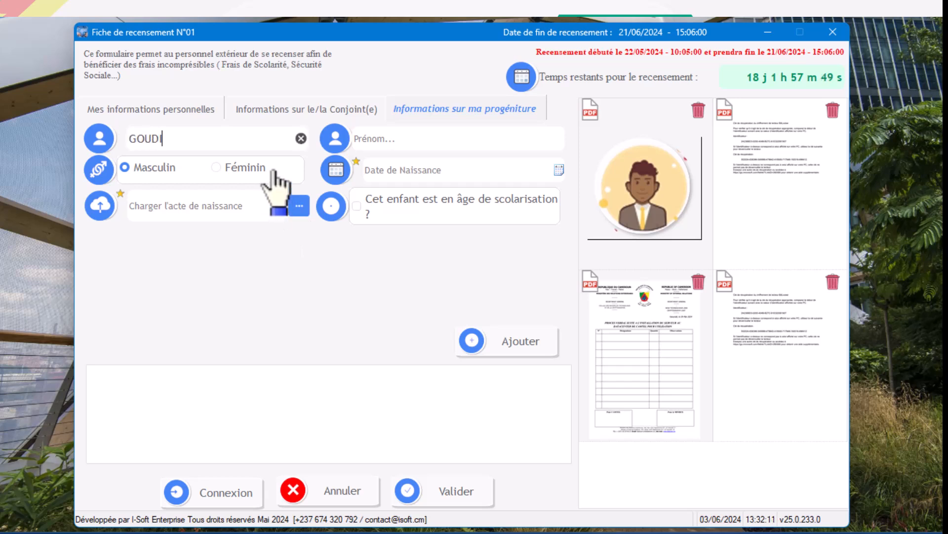
click(390, 144)
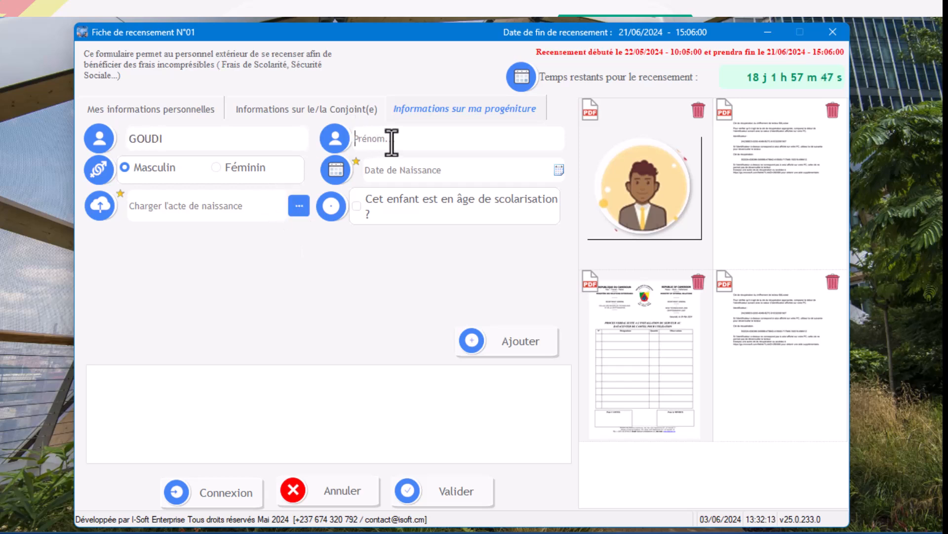
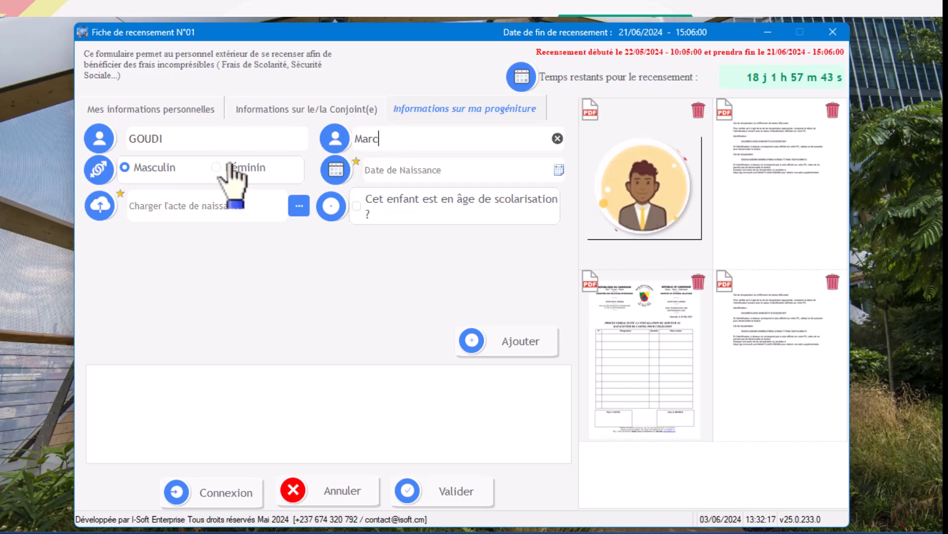
Enter the child's date of birth and attach Cle BitLocker.pdf as the child's birth certificate.
click(484, 171)
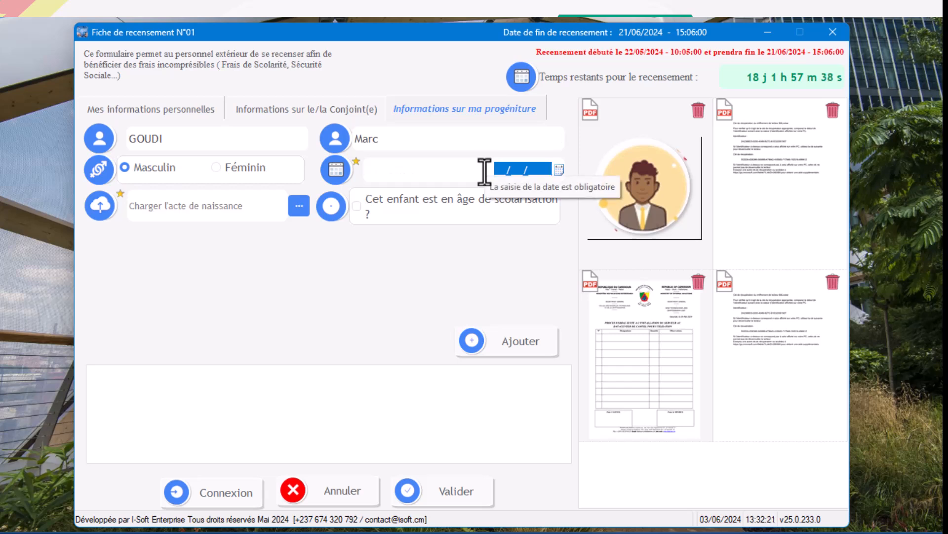
text(06/)
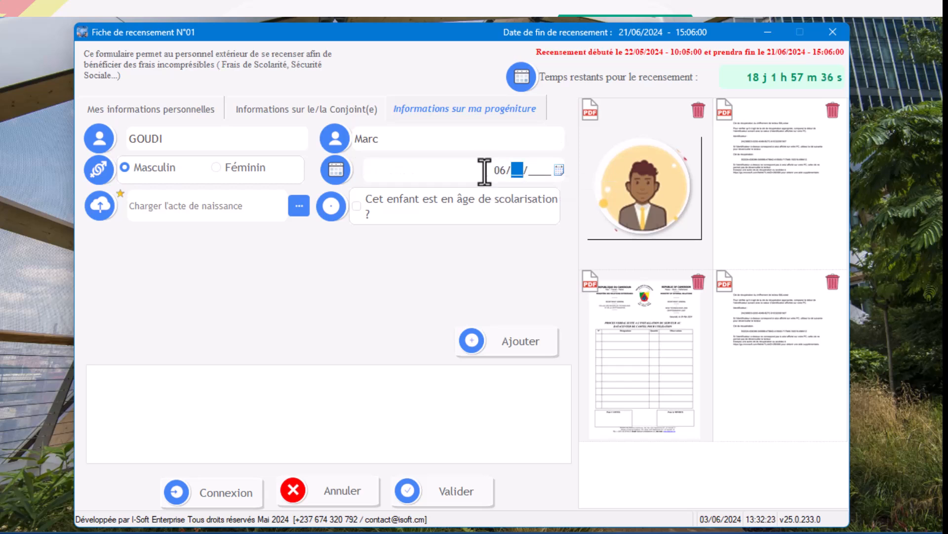
text(09/1999)
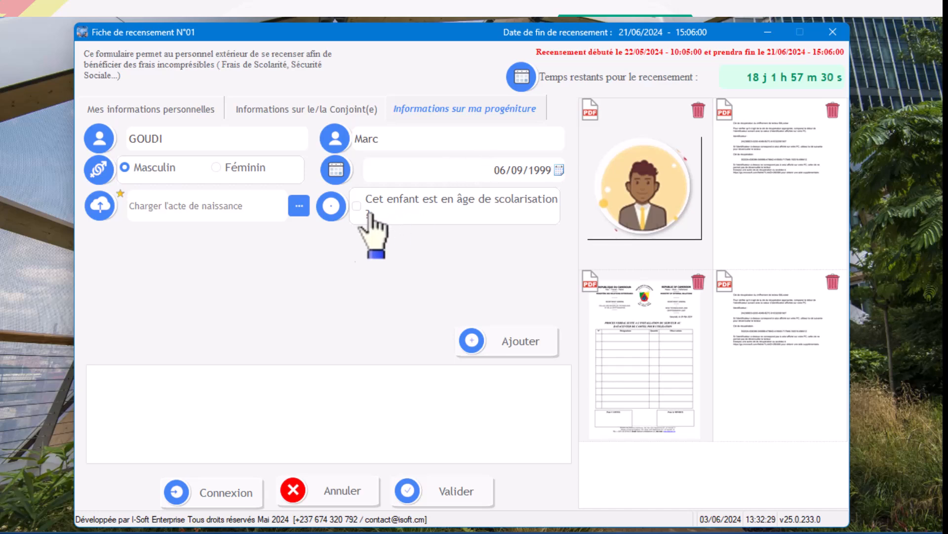
click(299, 205)
click(251, 277)
double_click(251, 277)
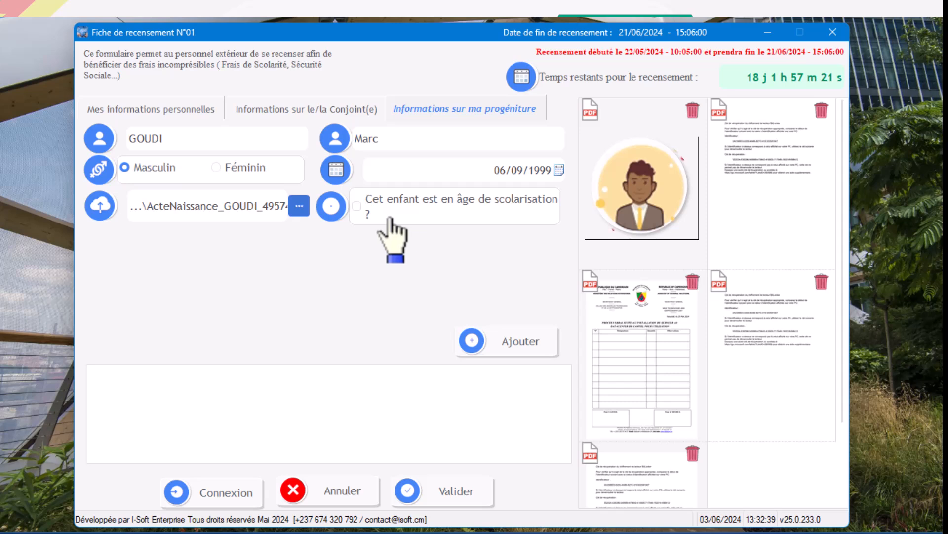
Mark the first child as being of school age and enter DUBAI SCHOOL as the establishment.
click(410, 198)
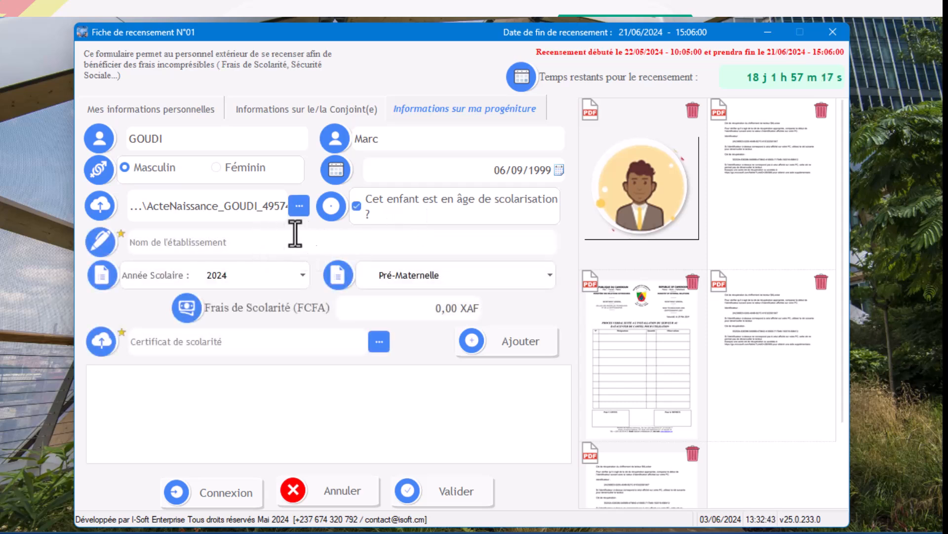
click(287, 240)
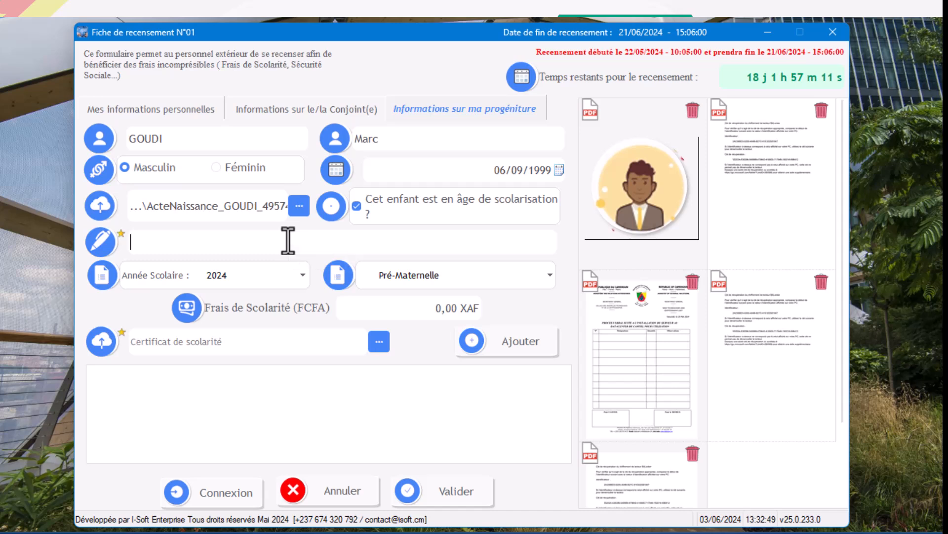
text(DUBAI SCHOOL)
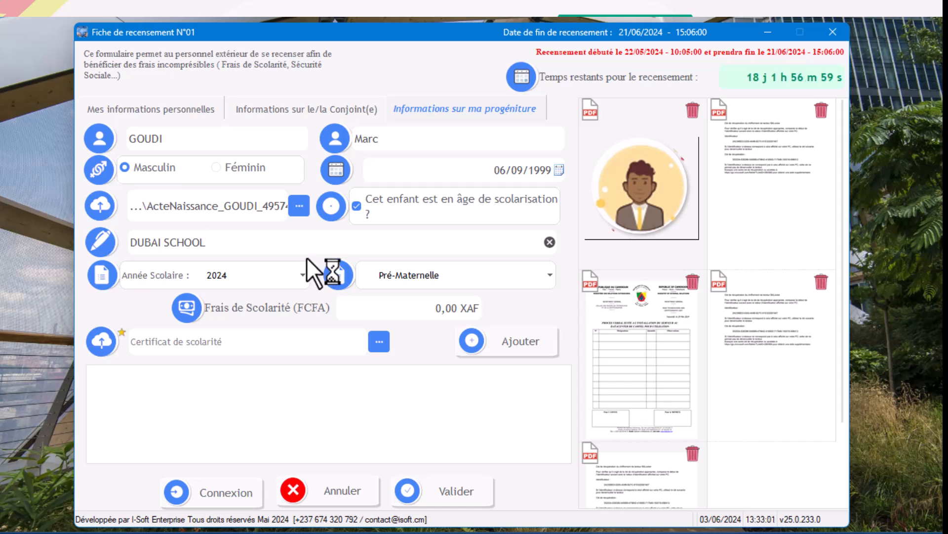
Set the first child's education level to Secondaire and the school fees to 5,600,000 XAF.
click(427, 275)
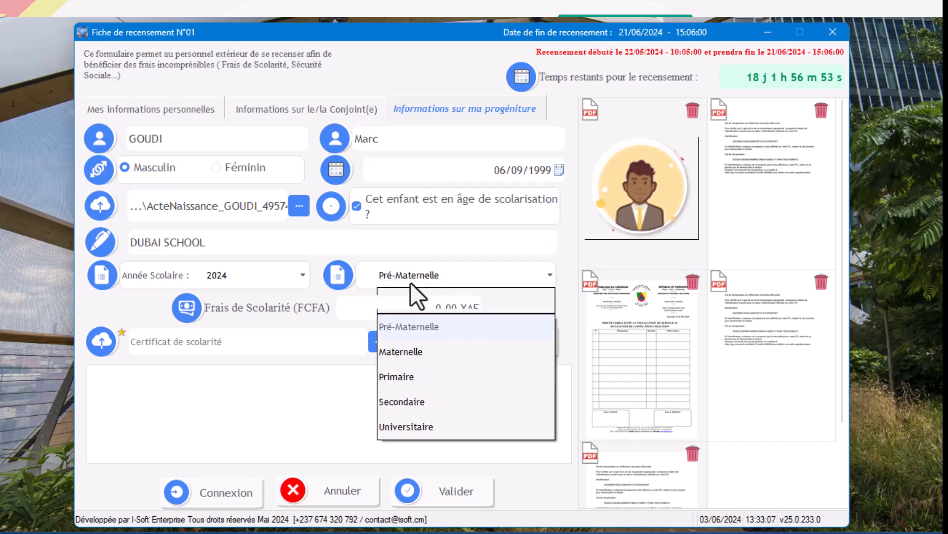
click(418, 400)
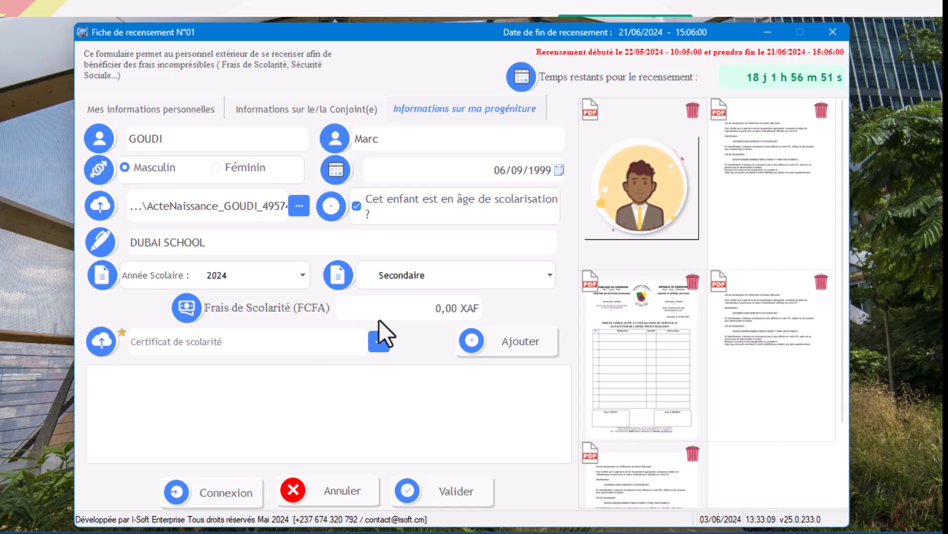
click(428, 309)
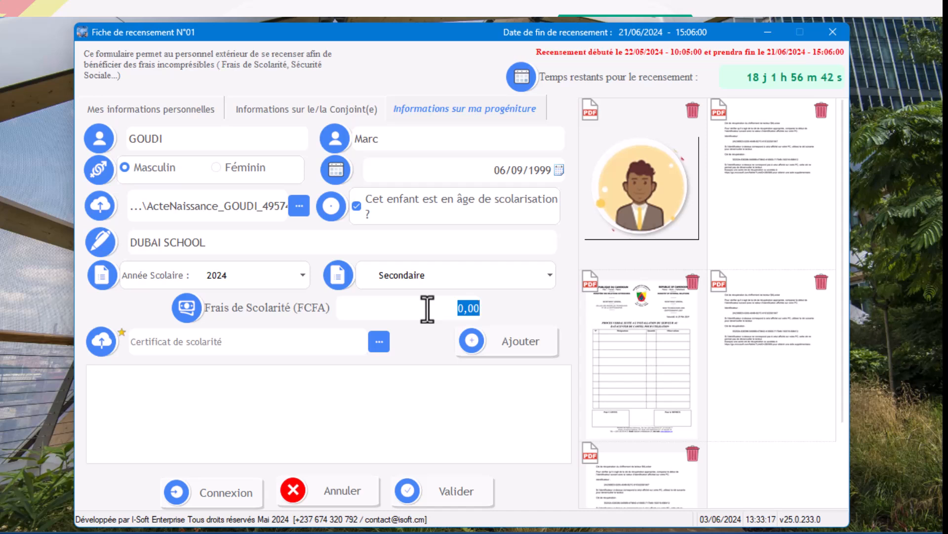
text(560)
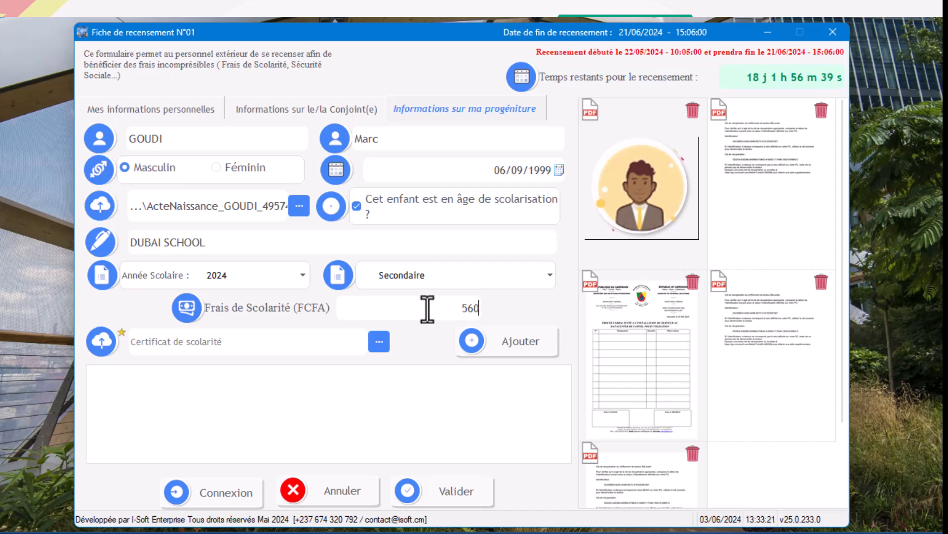
text(0000)
Attach Cle BitLocker.pdf as the first child's school certificate.
click(335, 342)
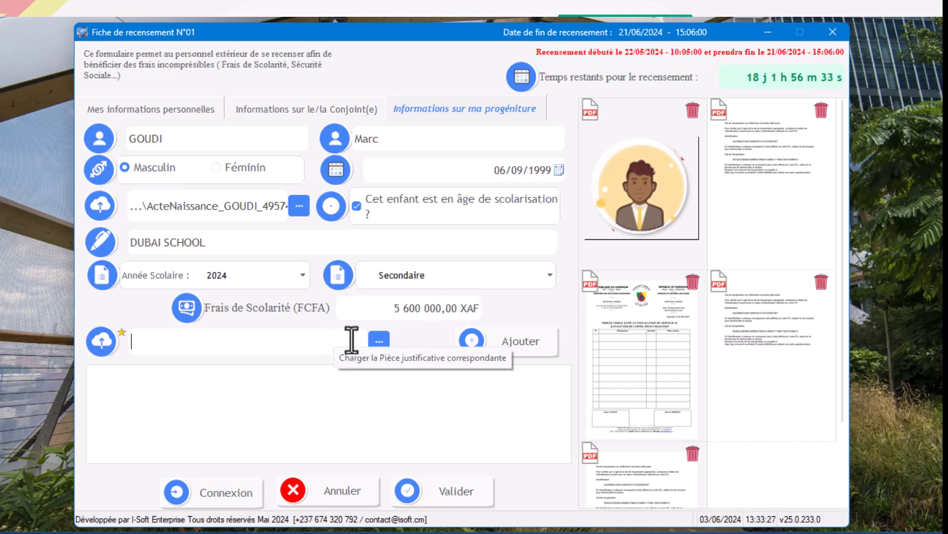
click(379, 341)
click(379, 341)
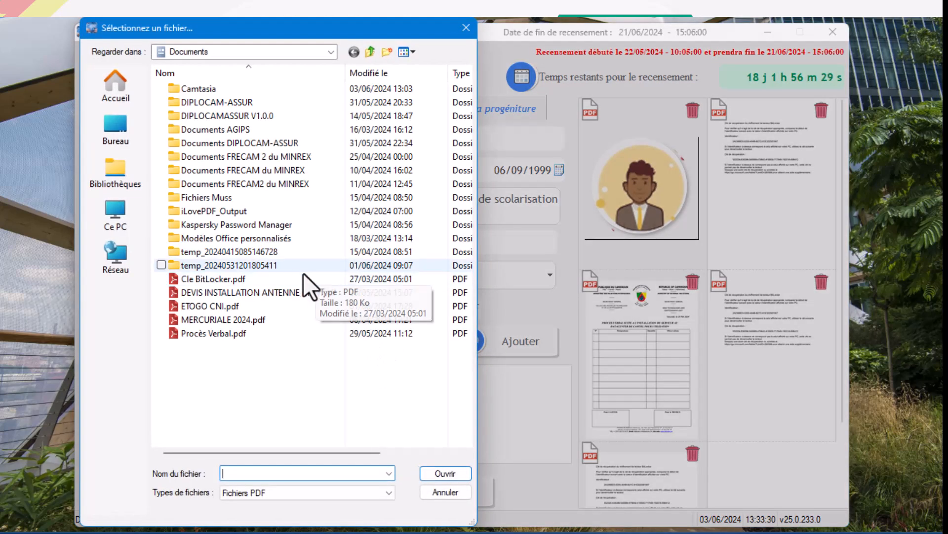
click(253, 278)
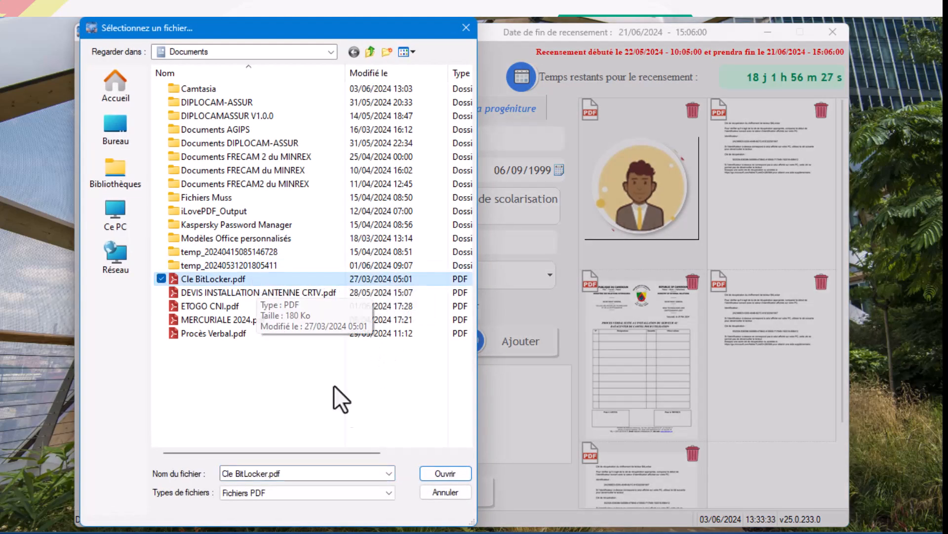
click(435, 471)
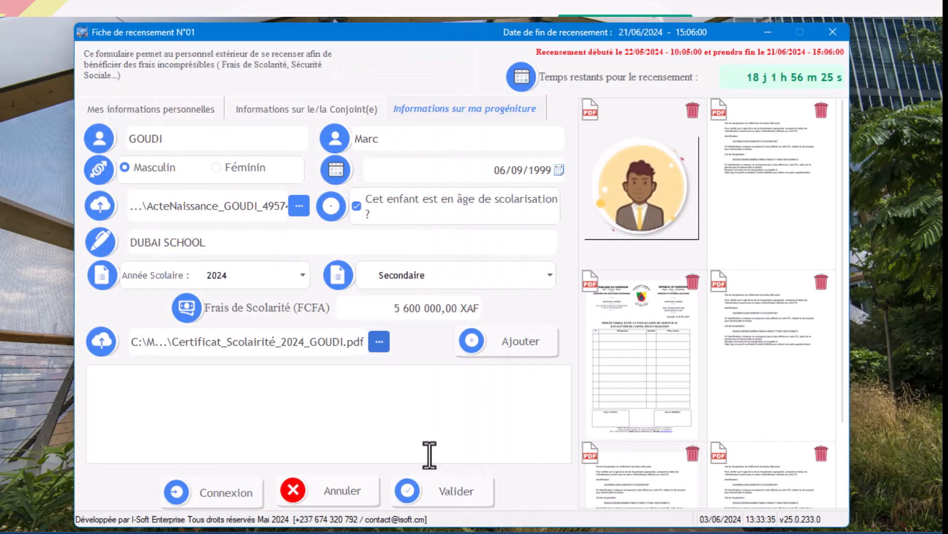
Add the first child to the children's list and validate the captcha code.
click(513, 342)
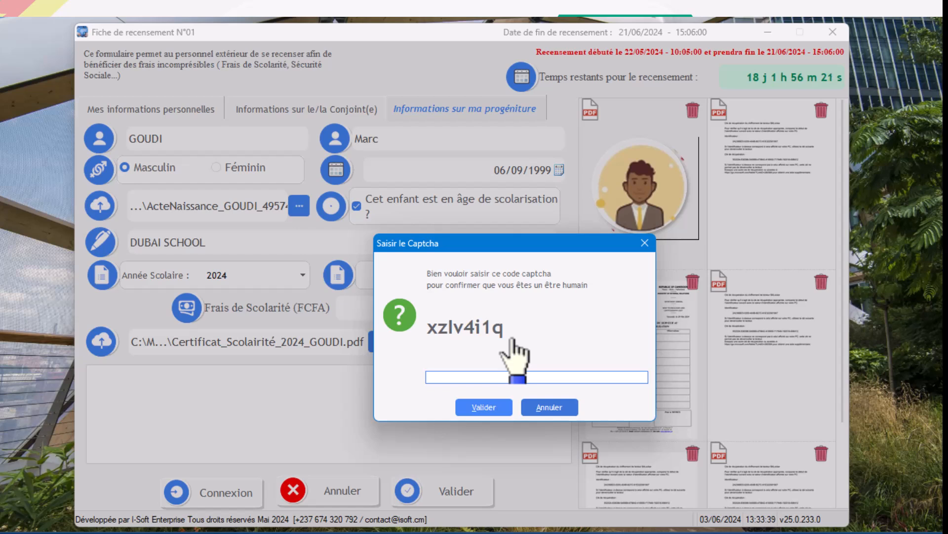
text(x)
text(z)
text(l)
text(l)
text(v)
text(4)
text(i)
text(1)
text(q)
click(480, 412)
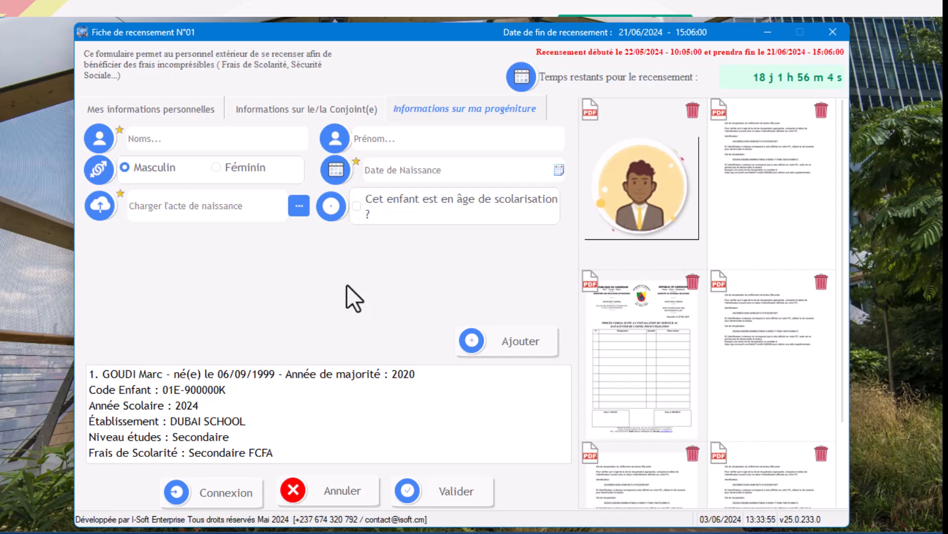
Enter the second child's surname and first names and set the gender to Féminin.
click(272, 141)
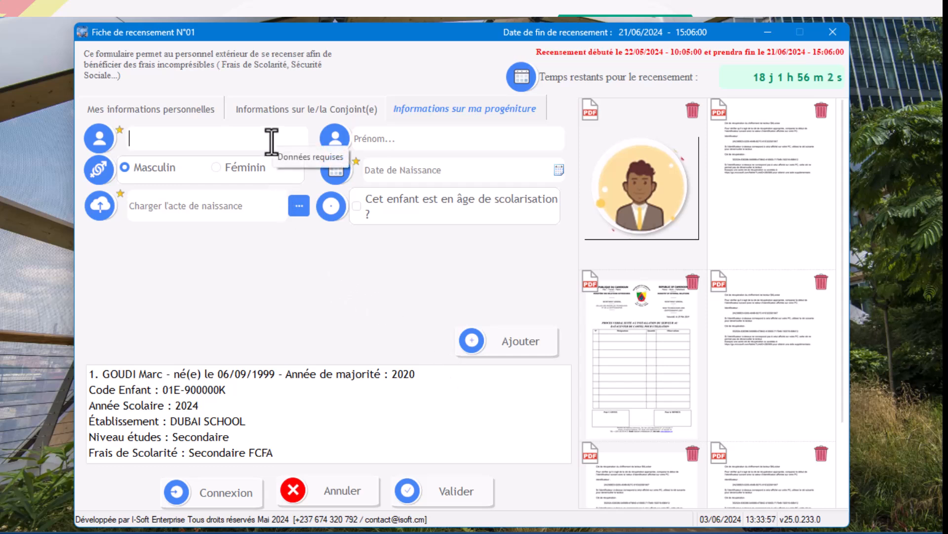
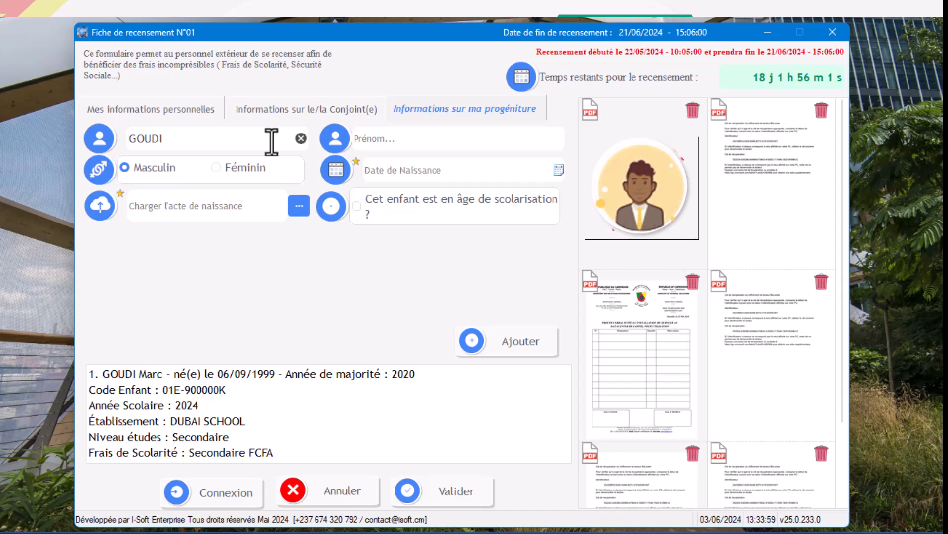
click(391, 141)
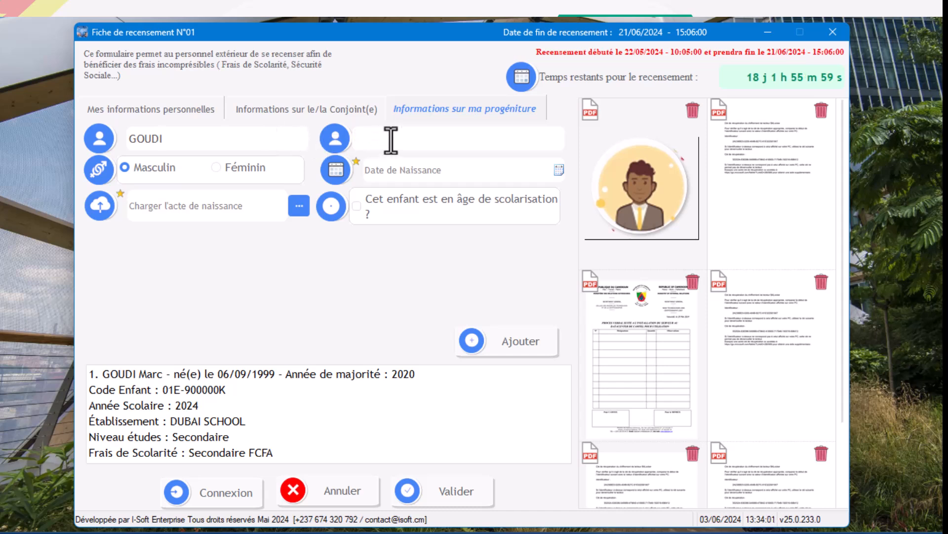
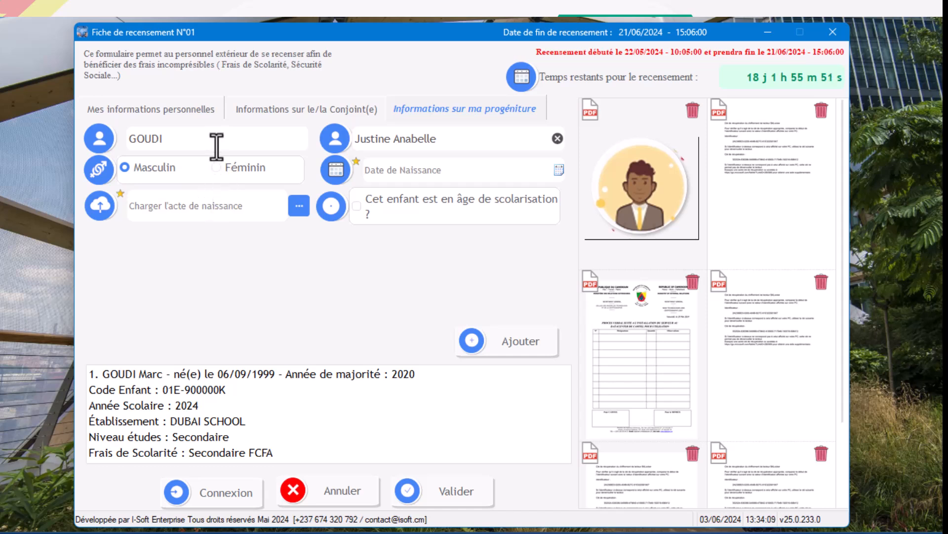
click(246, 169)
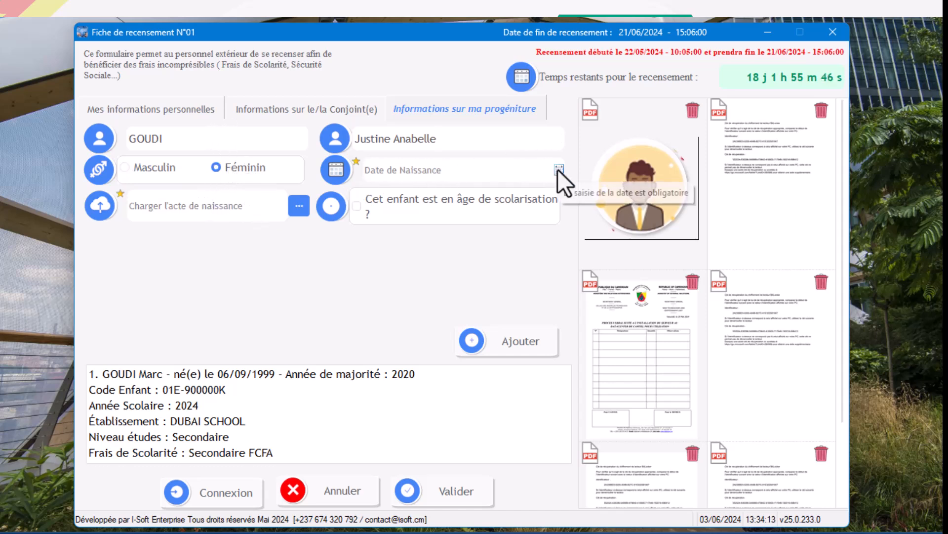
Enter the second child's date of birth and attach Procès Verbal.pdf as the birth certificate.
click(519, 175)
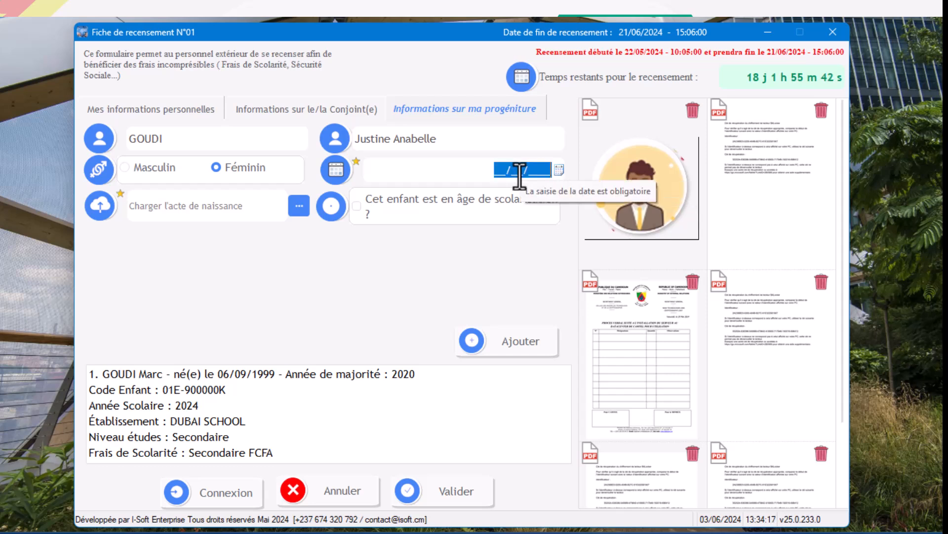
text(10/11/)
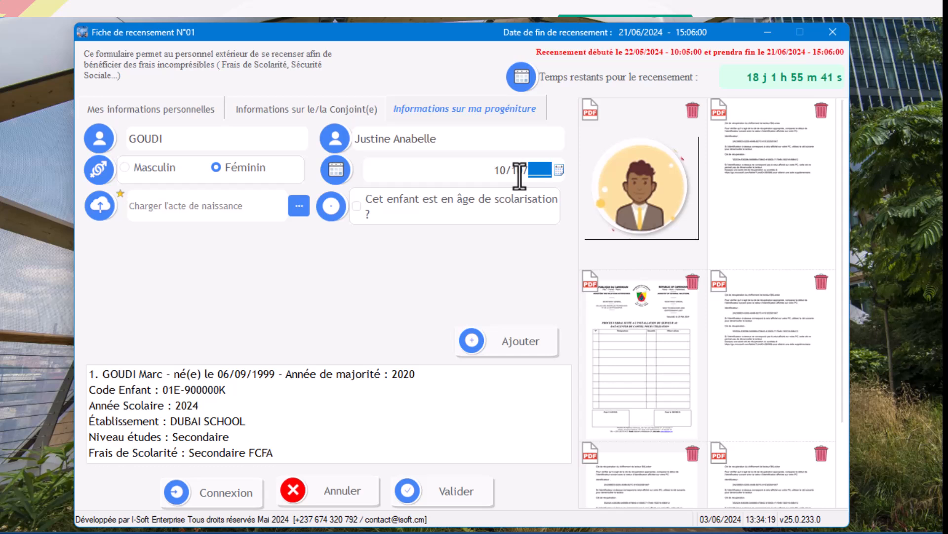
text(2000)
key(BackSpace)
key(BackSpace)
text(18)
click(299, 208)
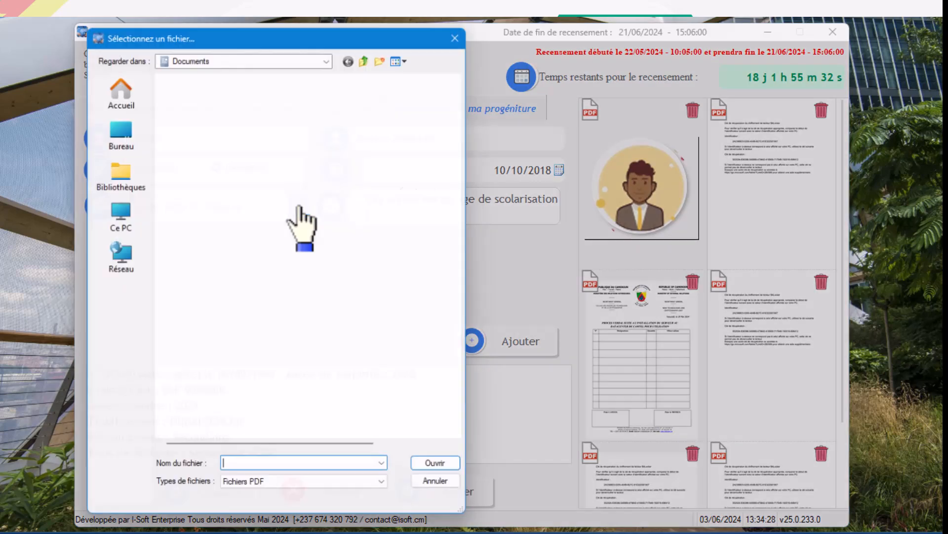
click(203, 334)
double_click(203, 334)
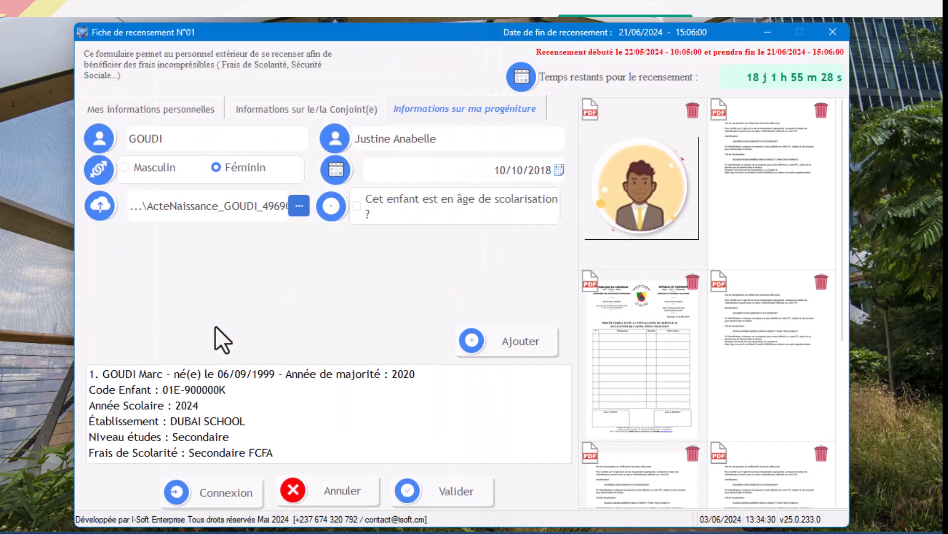
Mark the second child as being of school age and enter DUBAI SHCOOL as the establishment.
click(434, 201)
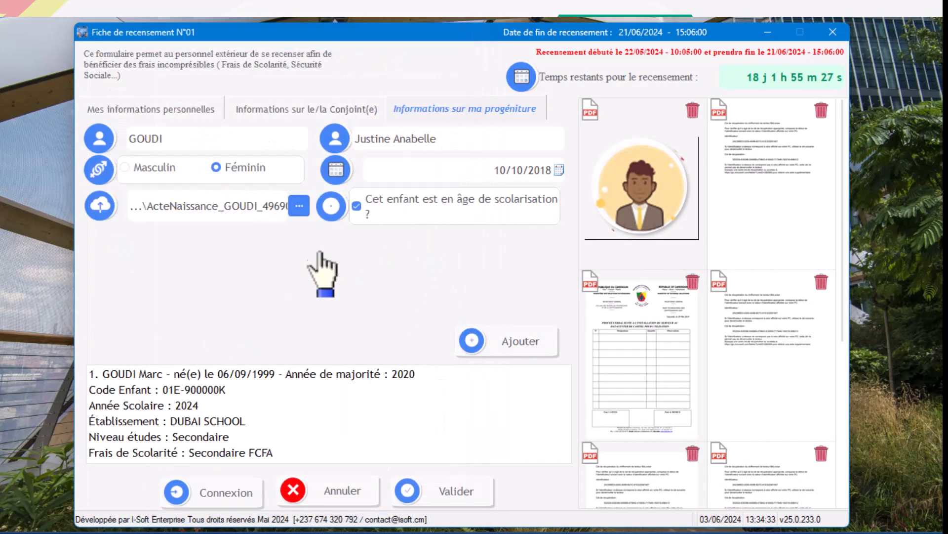
click(221, 240)
text(D)
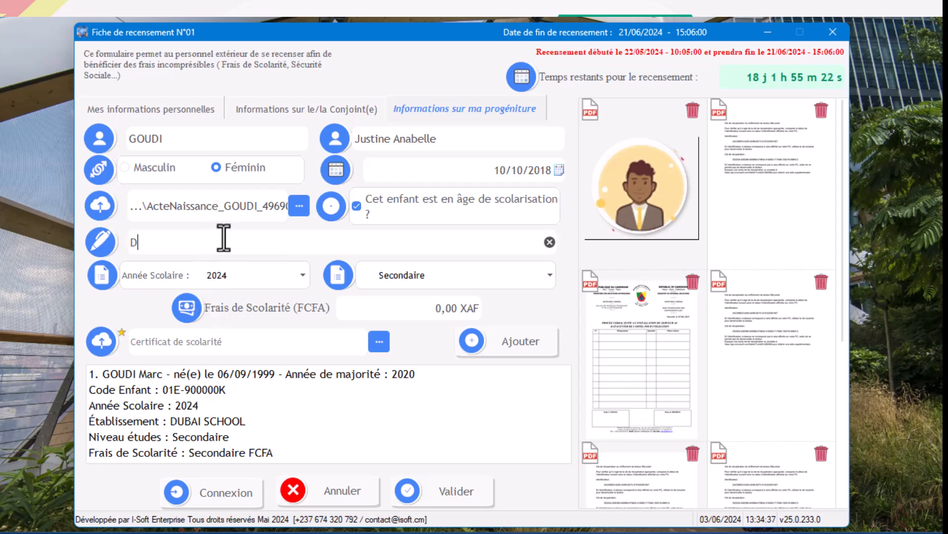
text(UBAI SHCOOL)
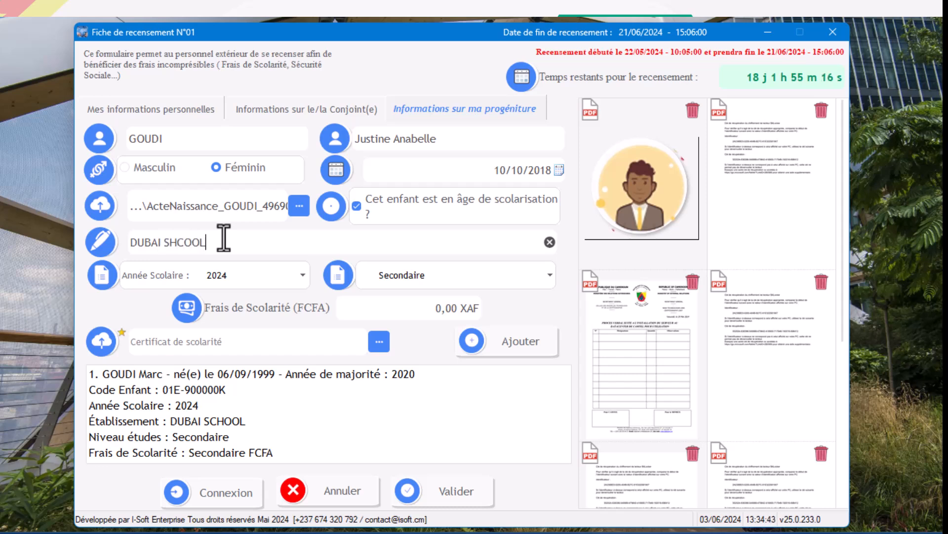
Set the second child's school fees to 5,600,000 XAF and attach Procès Verbal.pdf as the school certificate.
click(419, 306)
text(5600000)
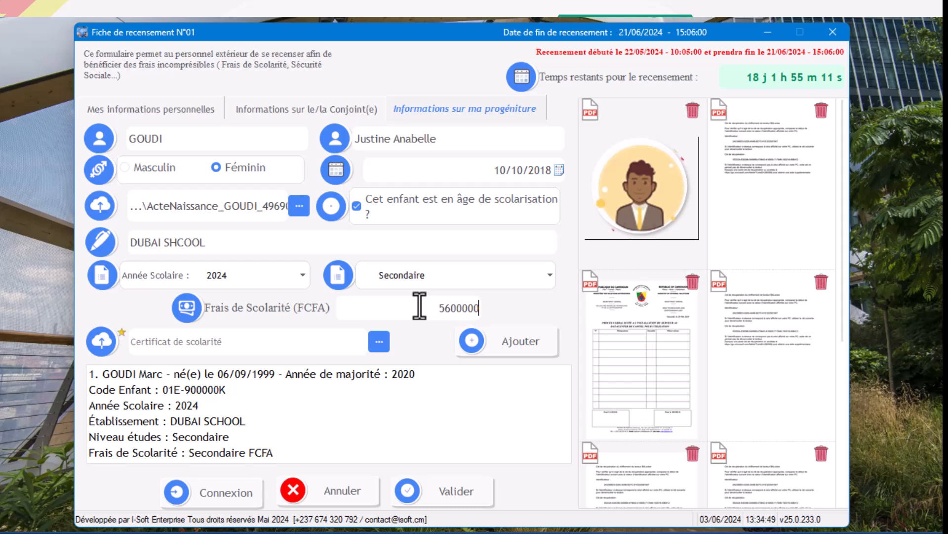
click(309, 344)
click(378, 345)
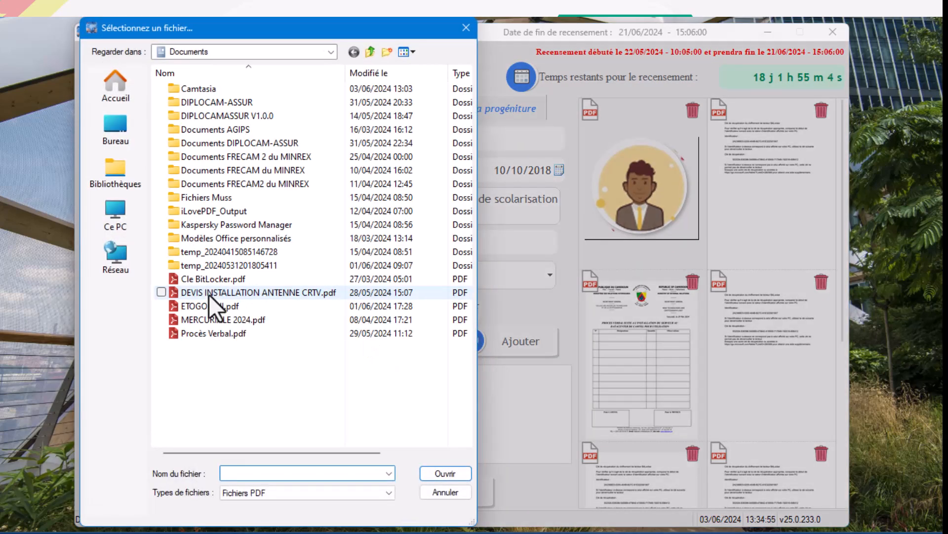
double_click(212, 333)
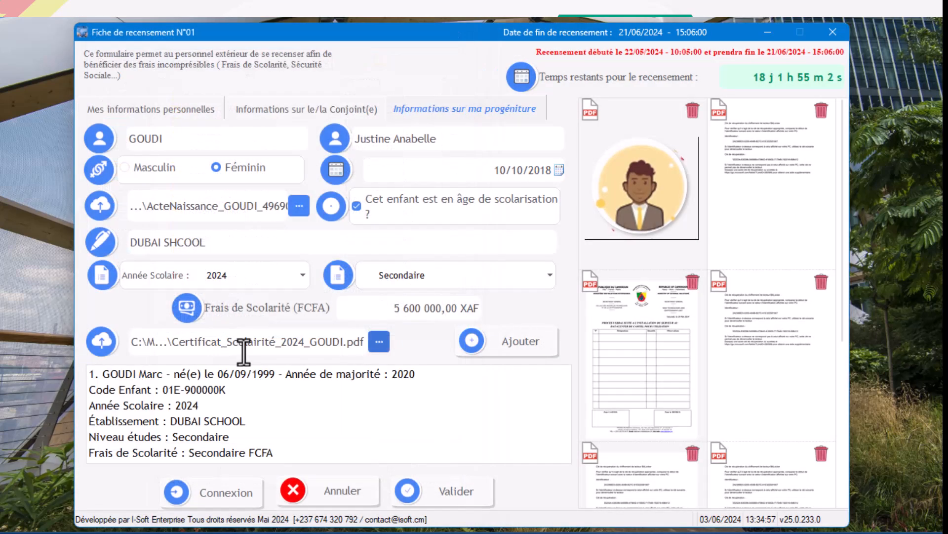
Add the second child to the children's list and confirm with the displayed captcha code.
click(515, 340)
text(CKC)
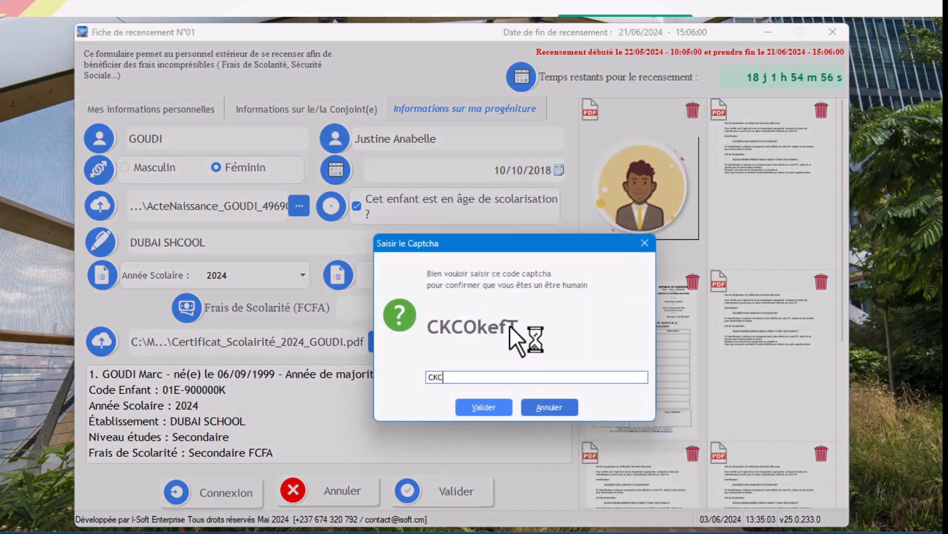
text(Okef)
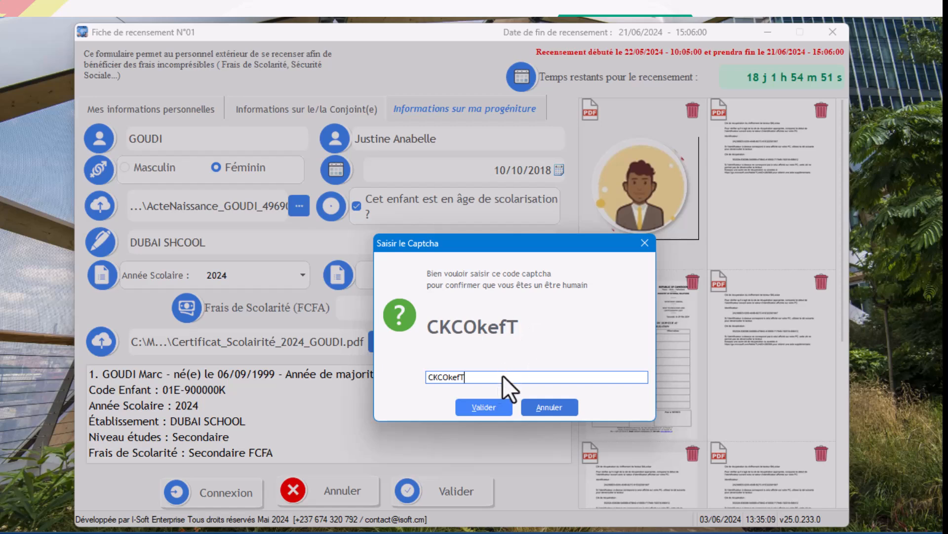
text(T)
click(483, 408)
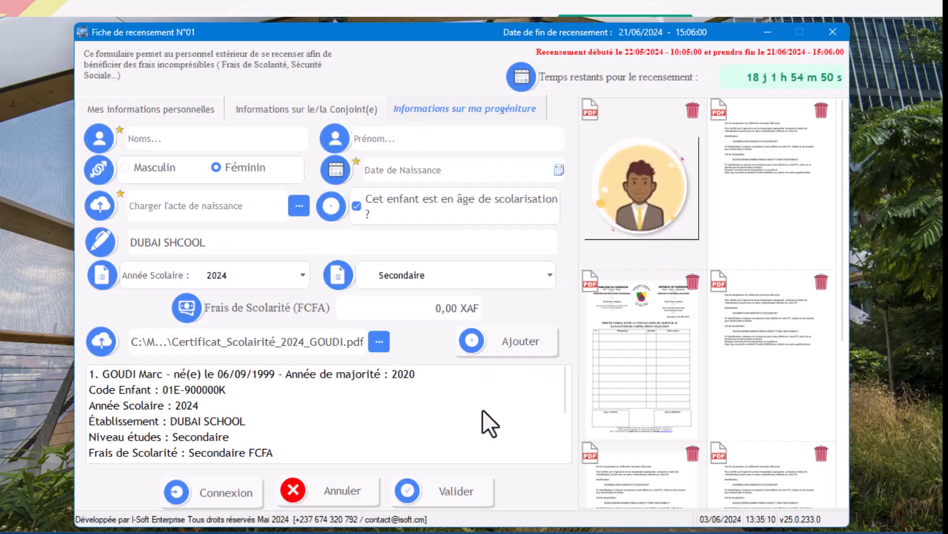
Enter the third child's surname and first name in the children's information form.
click(263, 140)
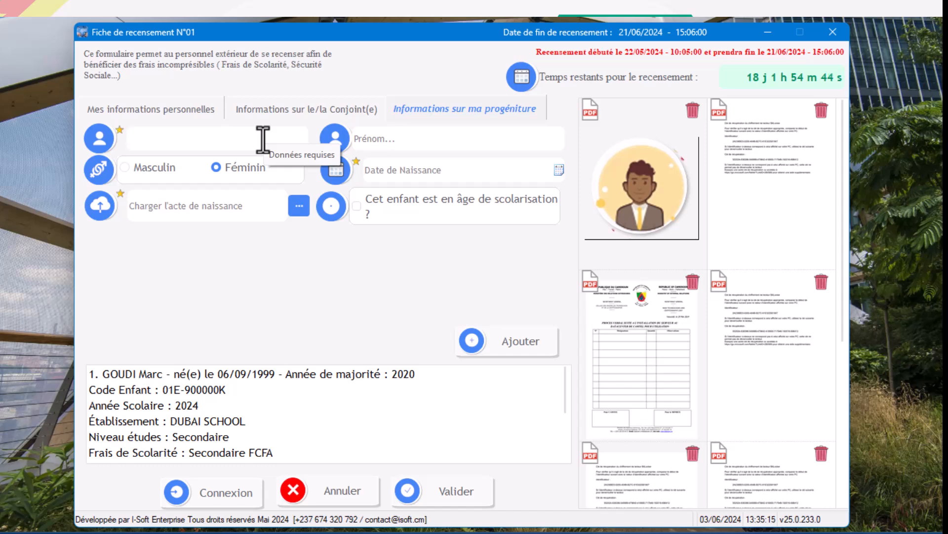
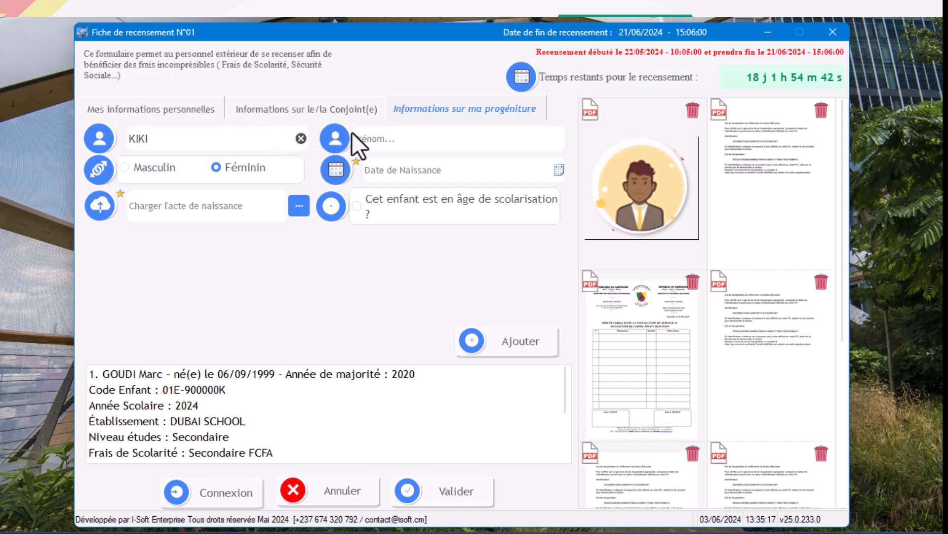
click(383, 139)
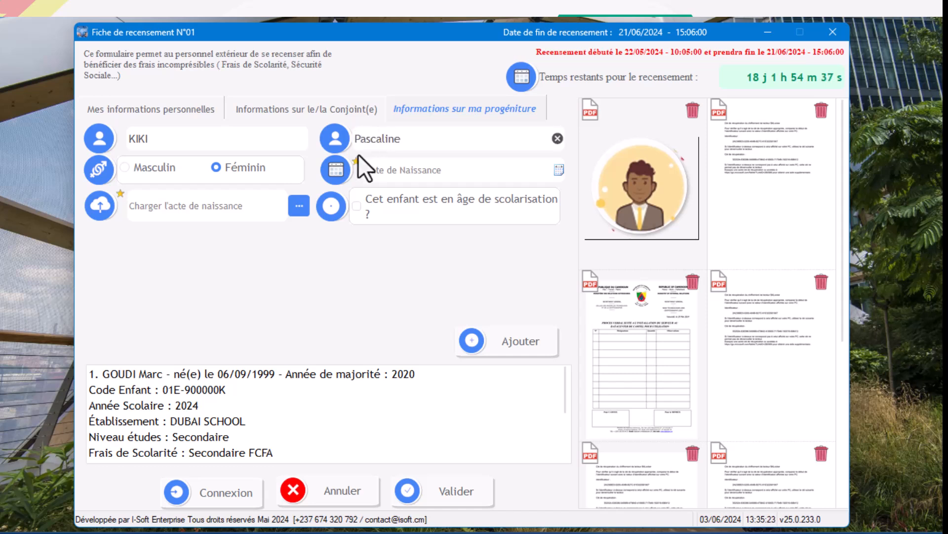
Enter the third child's date of birth and attach Cle BitLocker.pdf as the birth certificate.
click(534, 169)
text(23/)
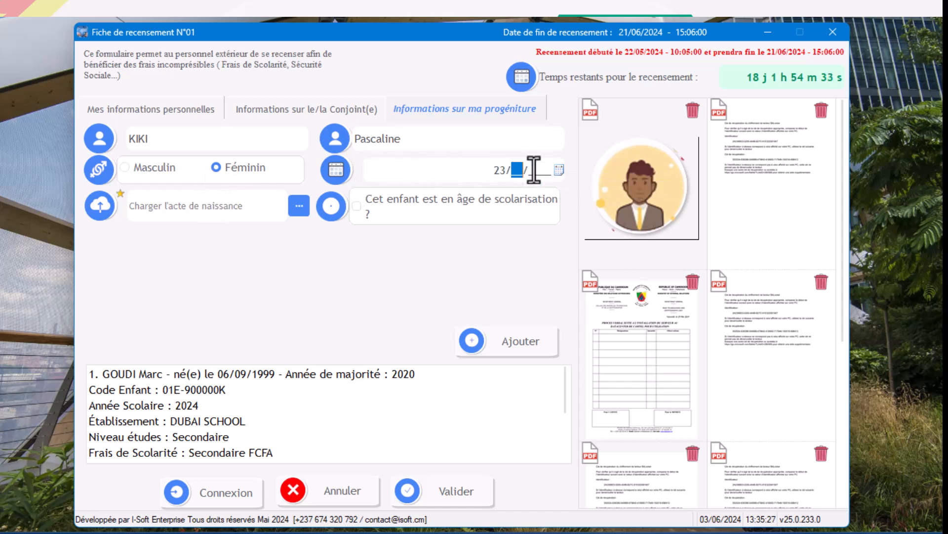
text(10/2020)
click(299, 205)
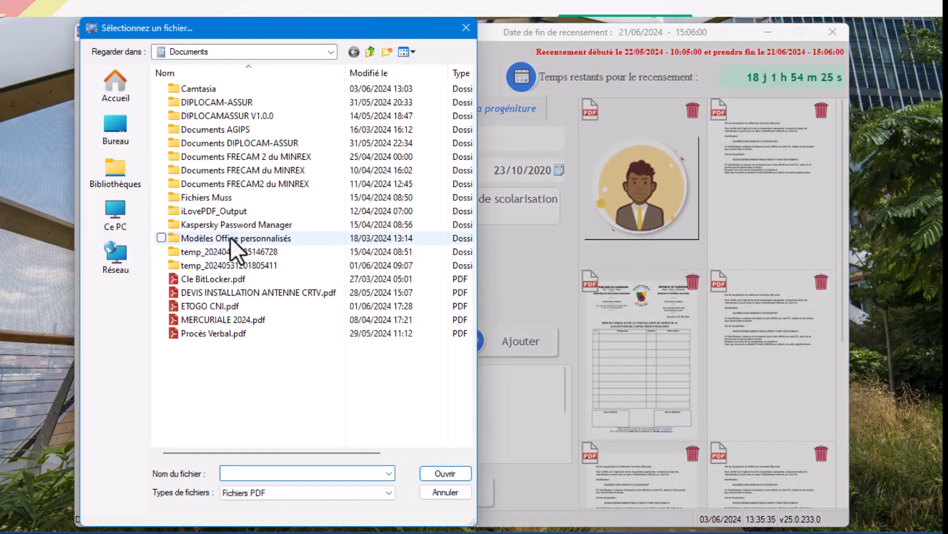
double_click(232, 278)
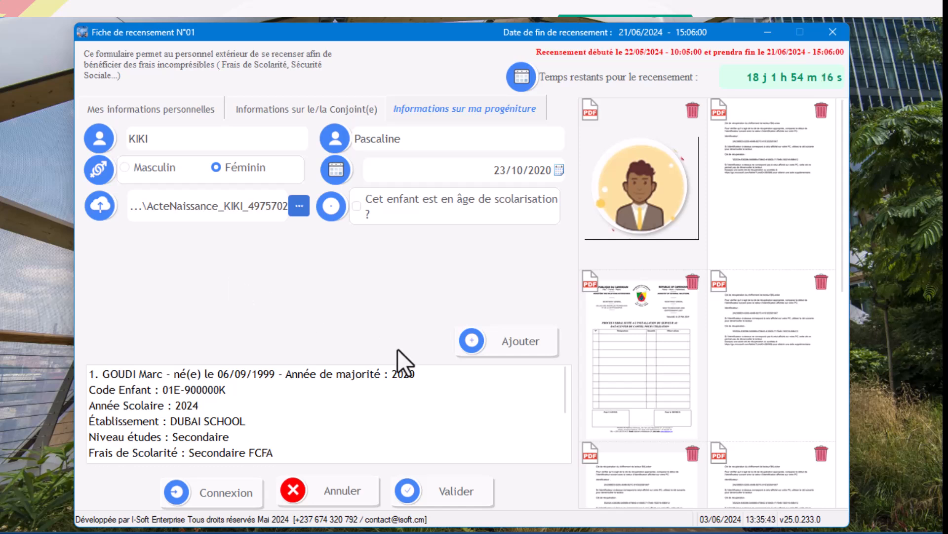
Add the third child to the children's list using the displayed captcha code, and check the new entry in the list.
click(508, 346)
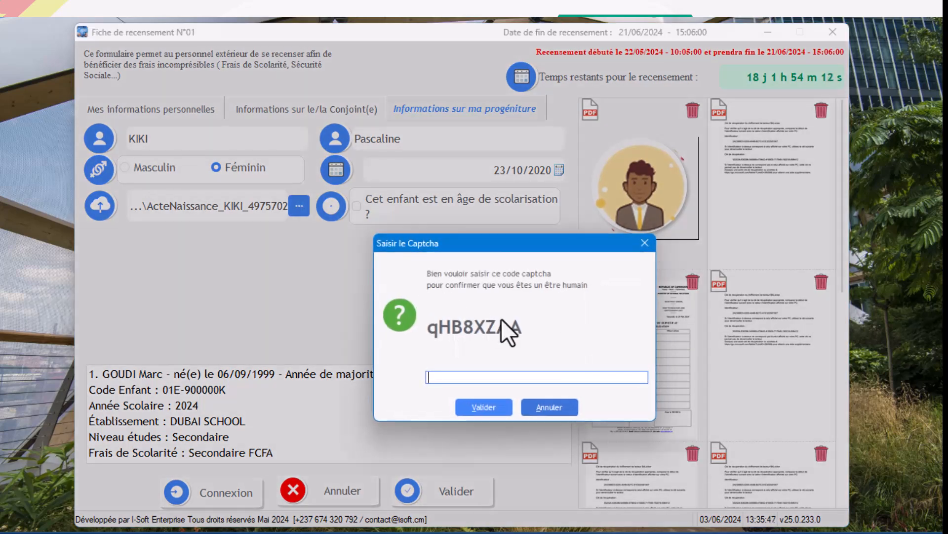
text(qHB8)
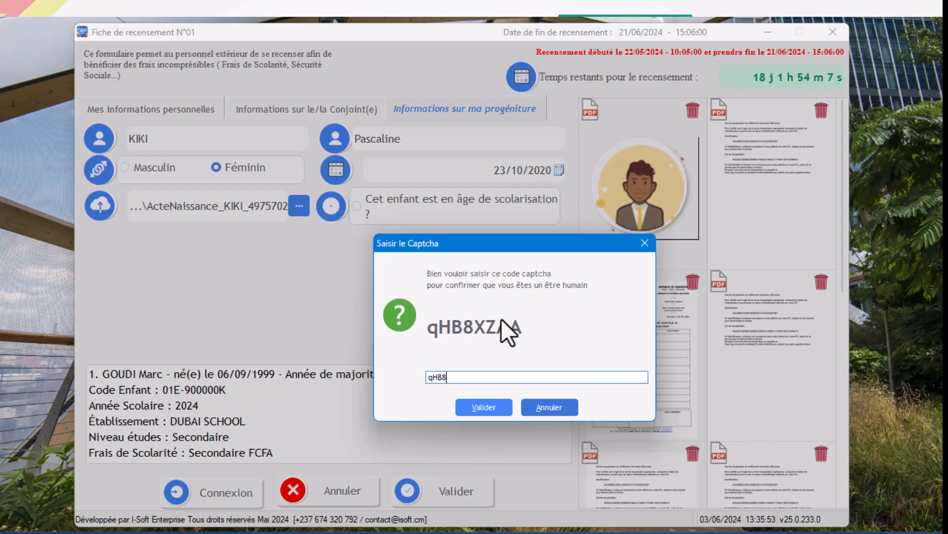
text(XZAA)
click(482, 406)
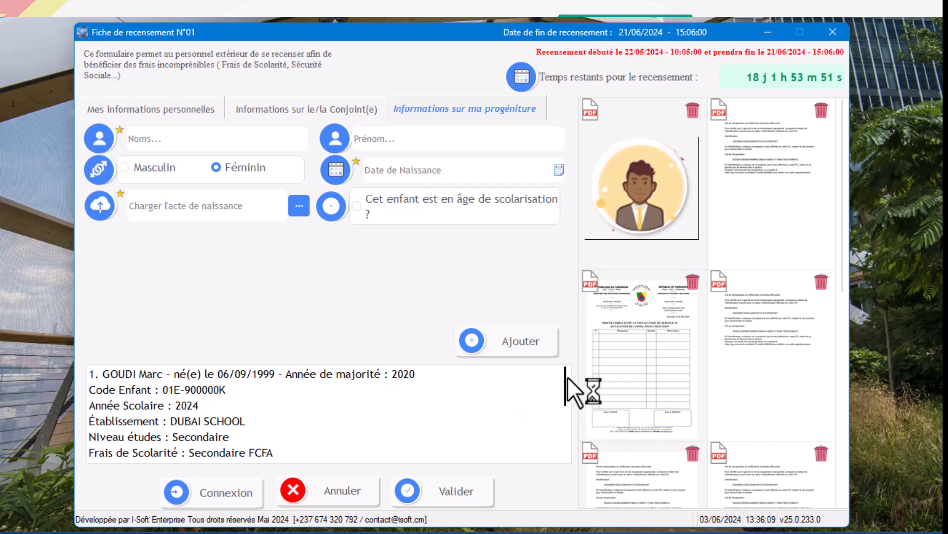
drag(566, 379, 570, 459)
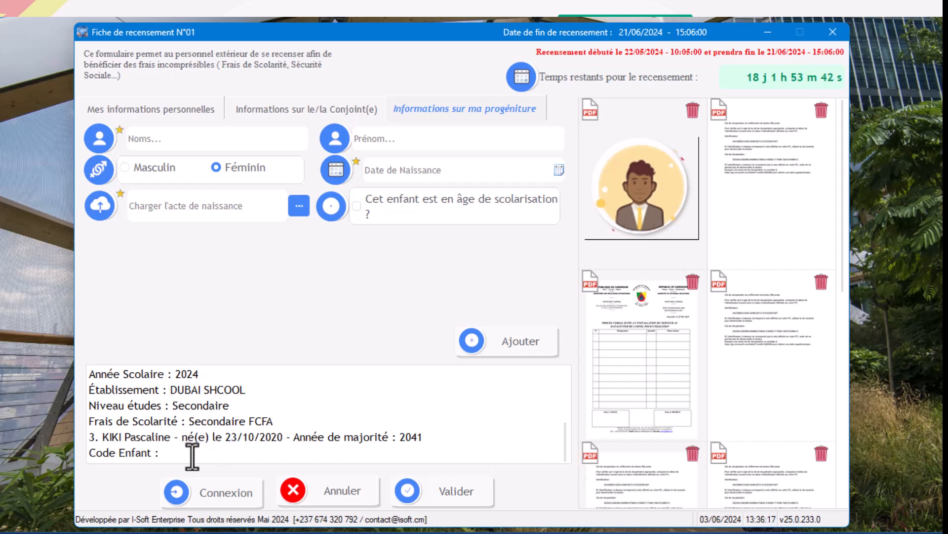
click(167, 450)
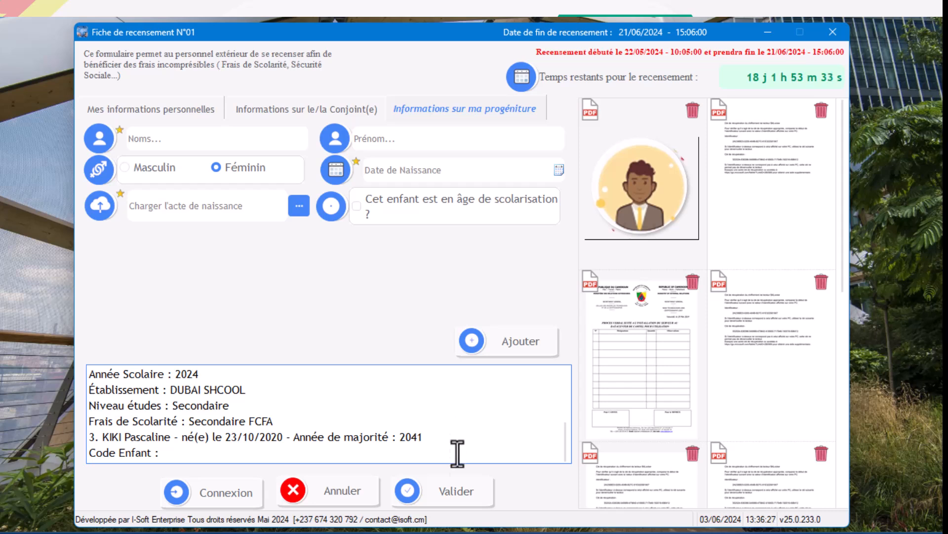
Submit the completed census form and enter the displayed captcha code to confirm the submission.
click(452, 492)
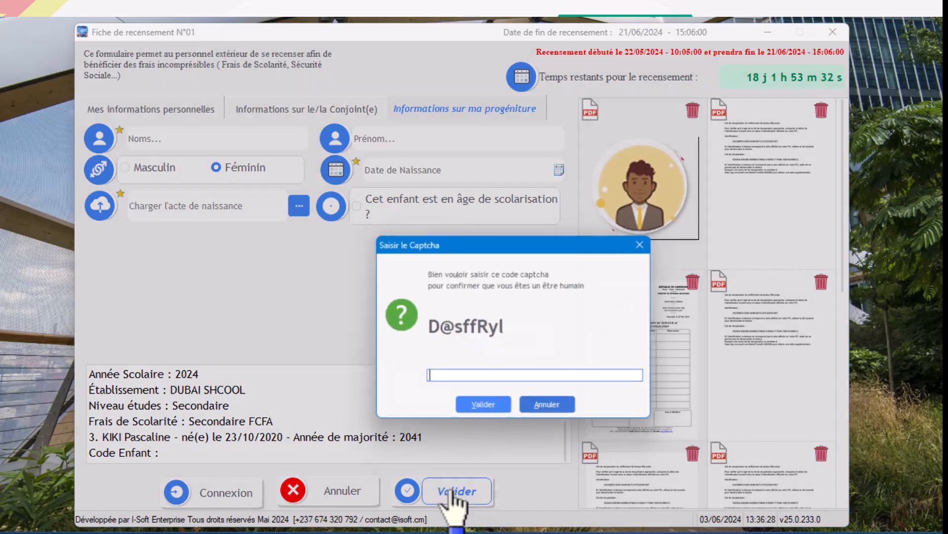
text(D@)
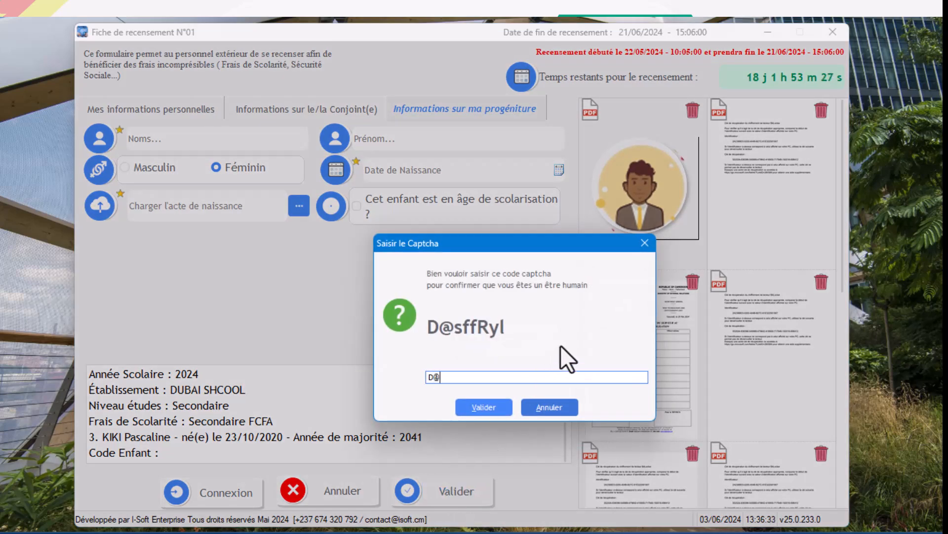
text(sffRyl)
click(488, 405)
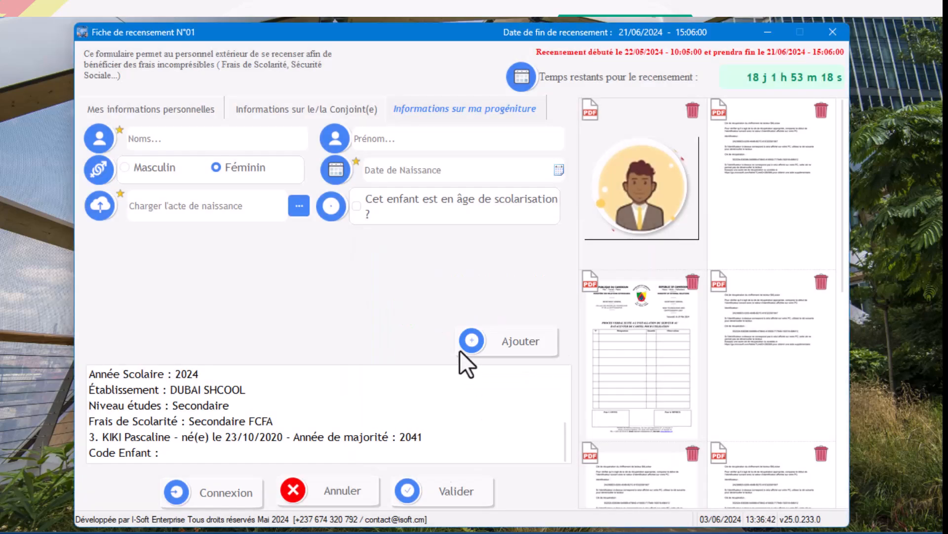